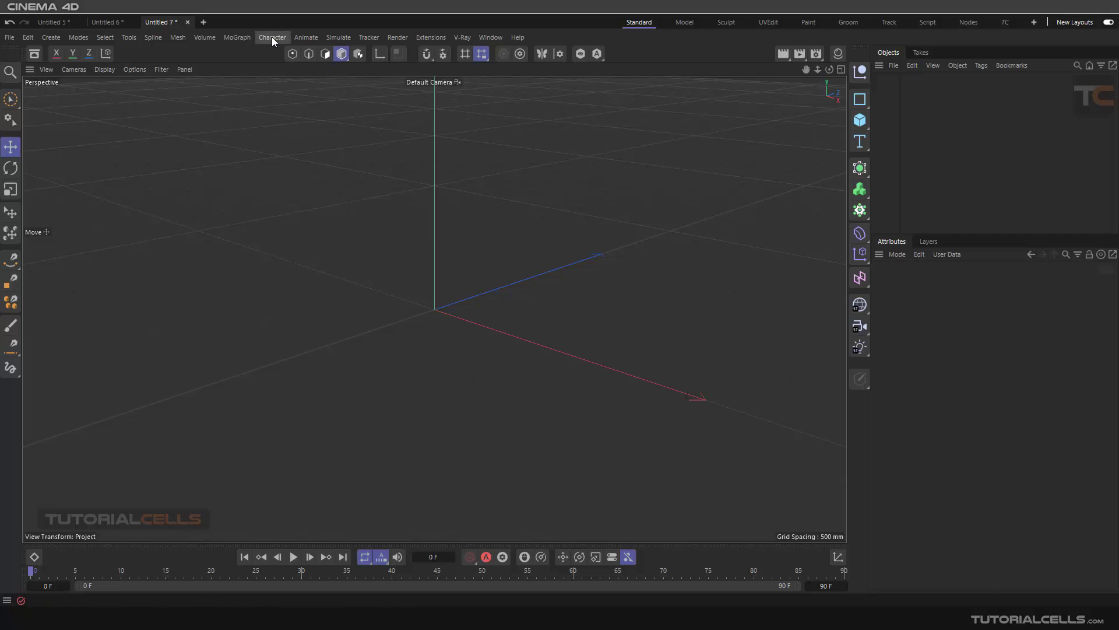
Browse the MoGraph effectors menu and close it without adding anything.
left_click(243, 38)
mouse_move(256, 59)
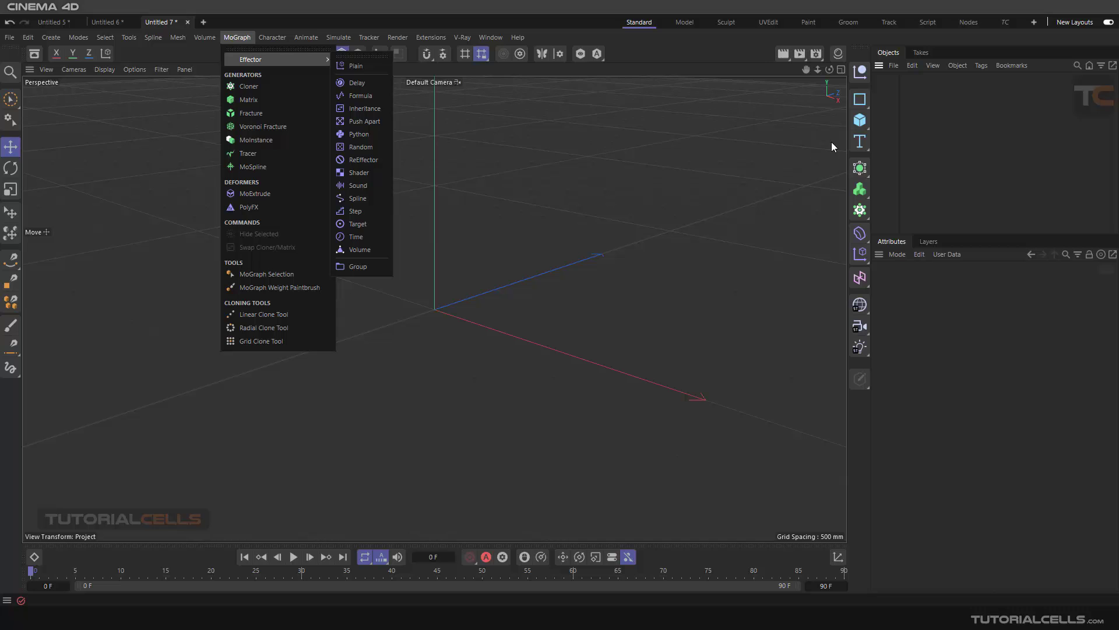
left_click(861, 121)
Add a Cube primitive and scale it down to a small size.
left_click(862, 121)
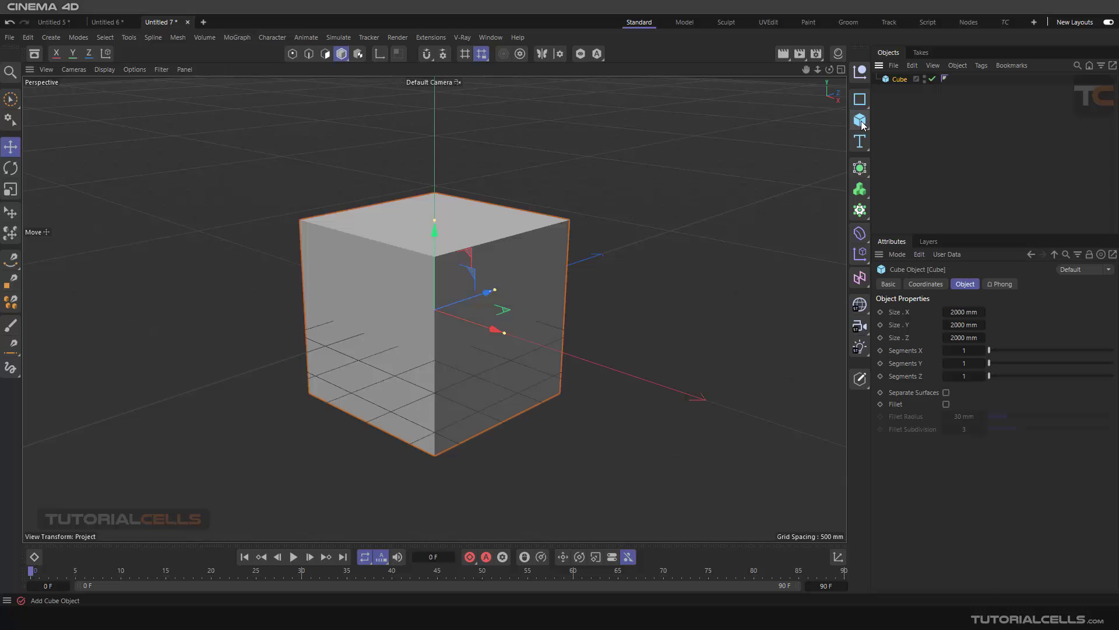
scroll(338, 300, "down", 4)
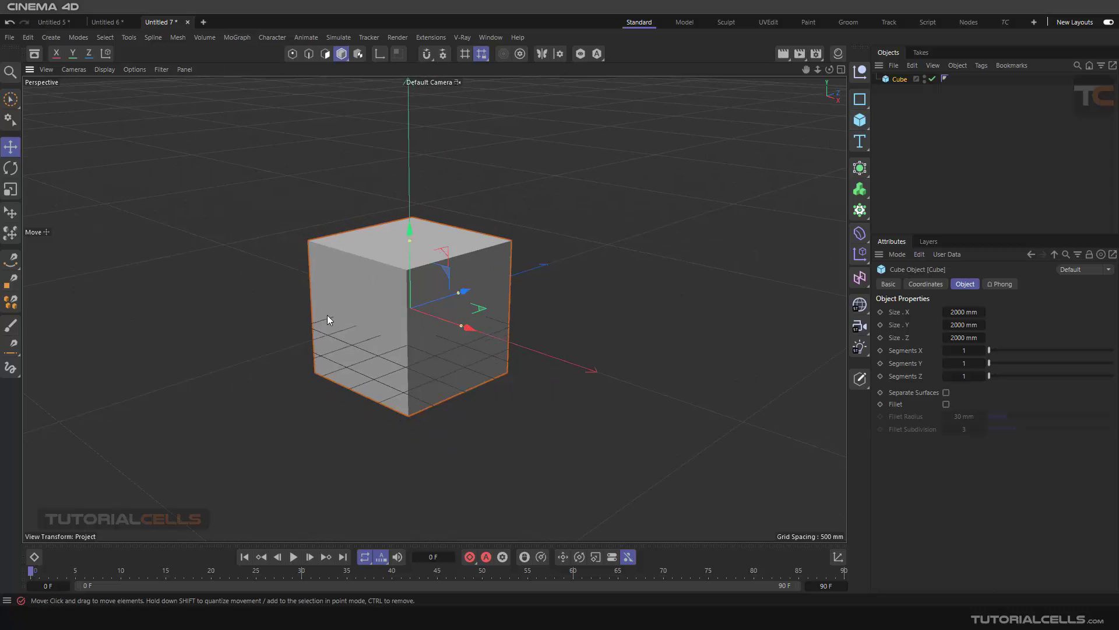
left_click_drag(315, 330, 349, 323, "alt")
key("t")
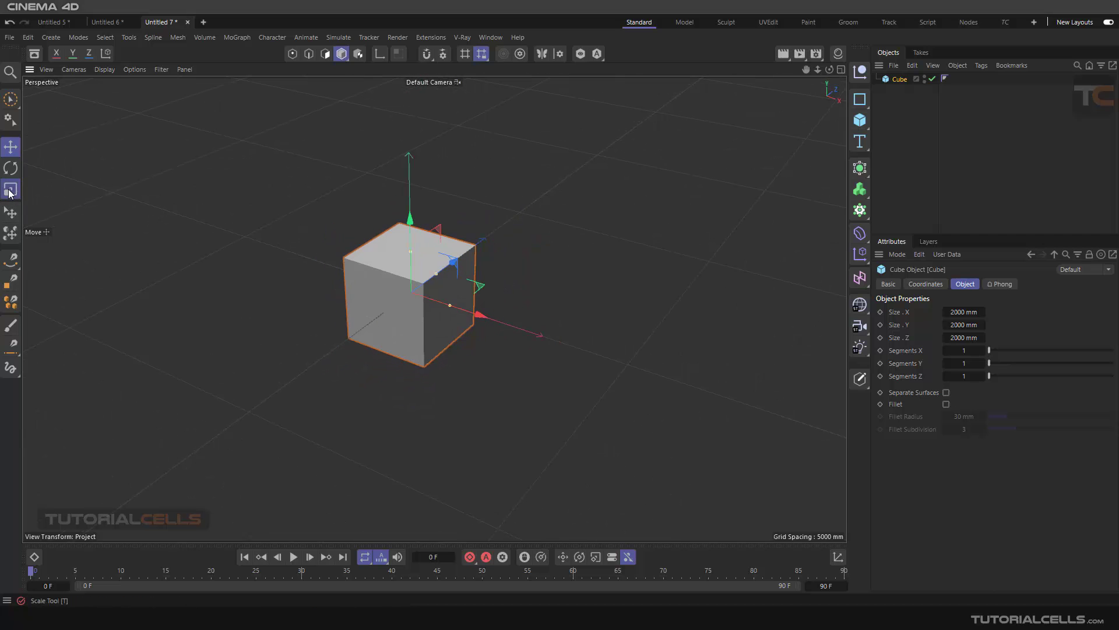
left_click_drag(278, 218, 242, 271)
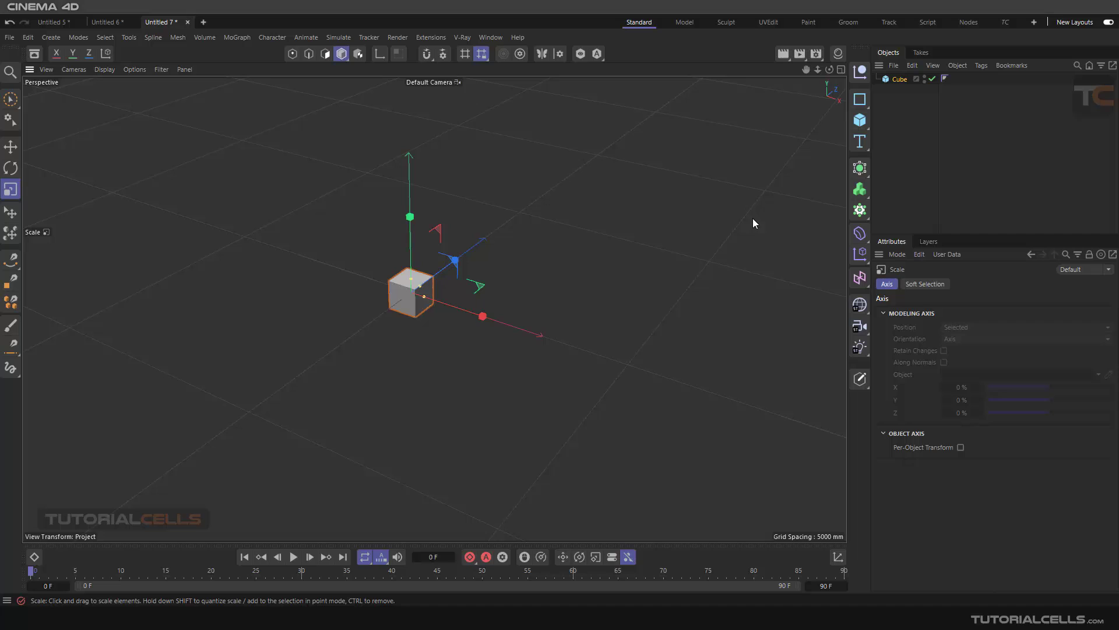
Place the cube under a new Cloner set to Linear mode.
left_click(860, 211)
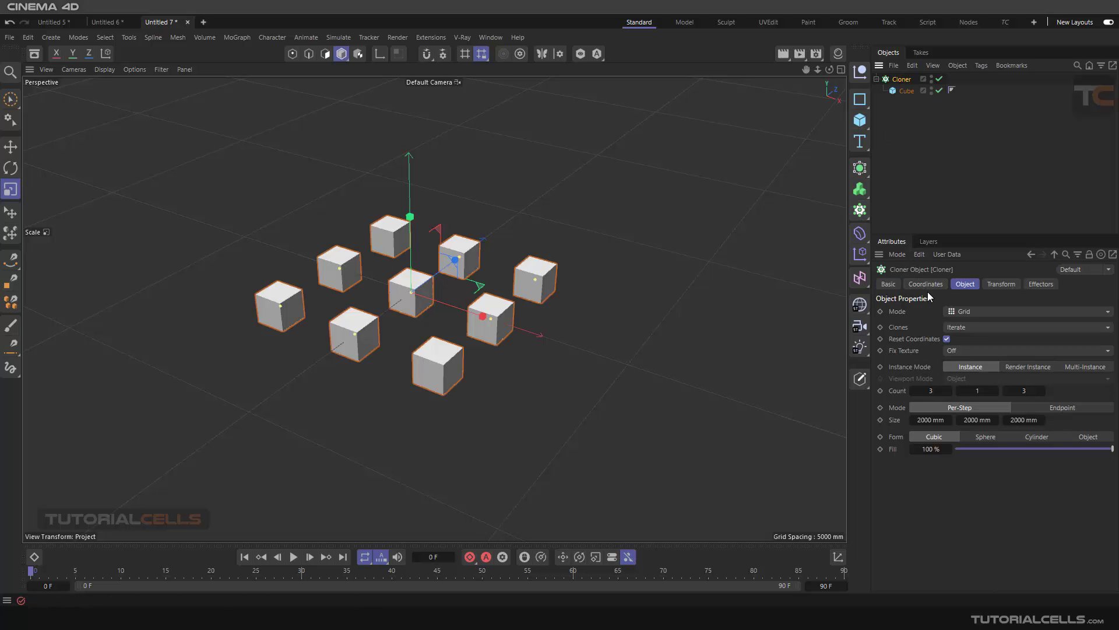
left_click(972, 313)
left_click(964, 343)
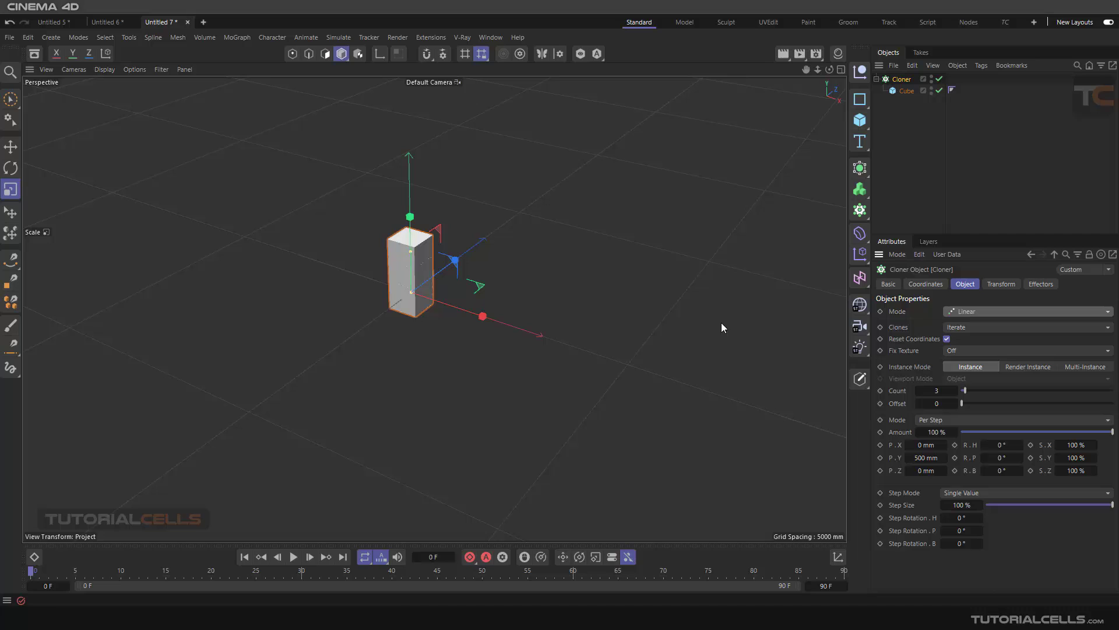
Look through the MoGraph effectors menu and close it without adding anything.
left_click(243, 41)
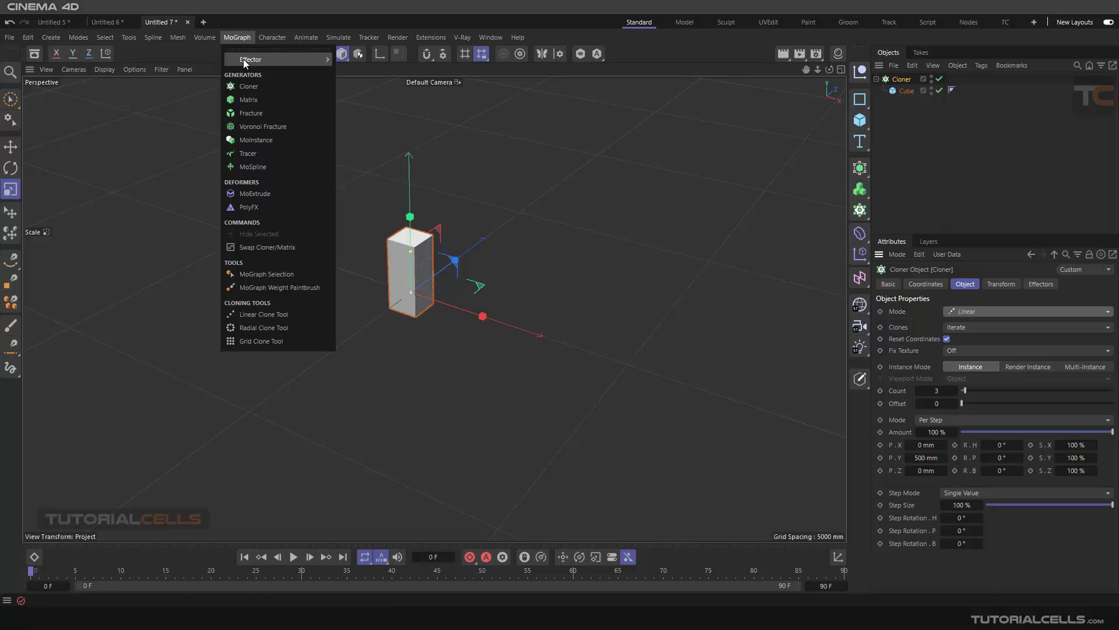
mouse_move(243, 59)
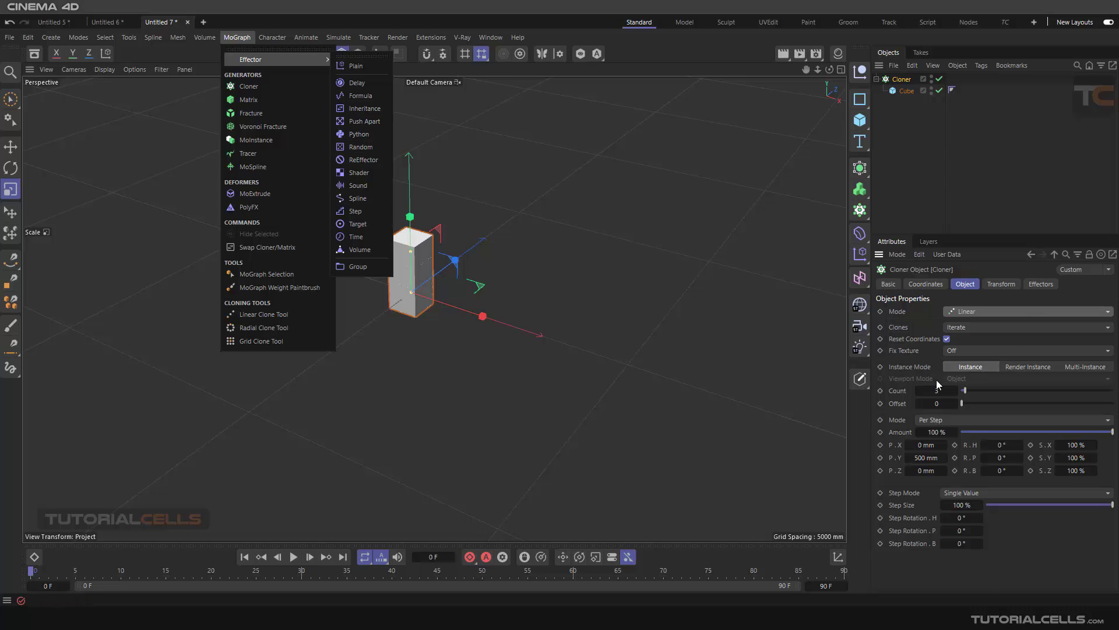
left_click(673, 316)
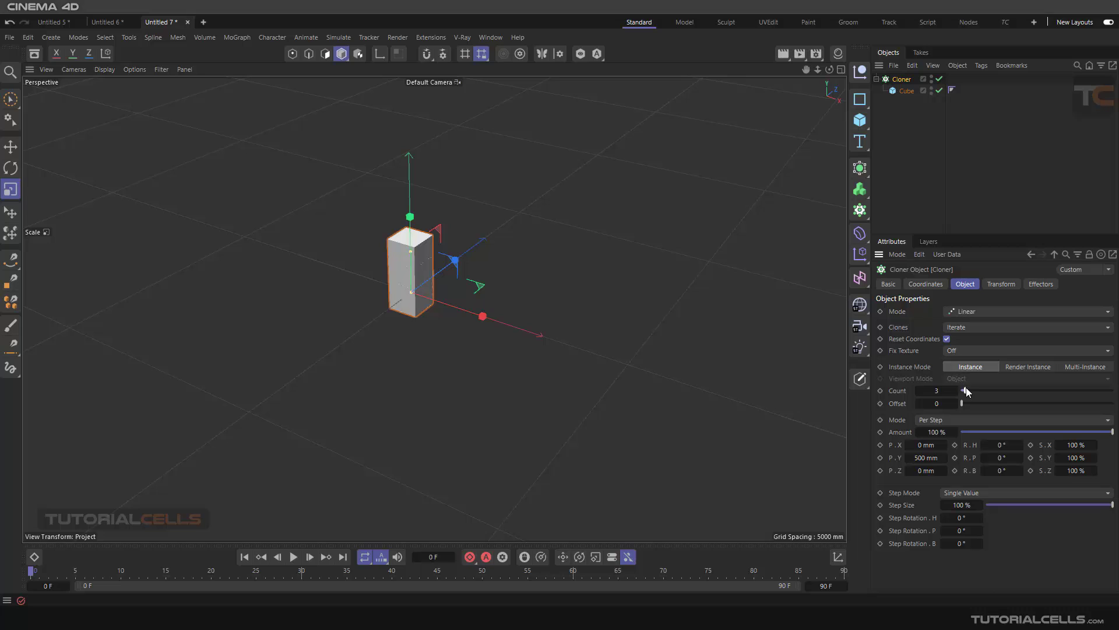
Set the cloner Count to 12, with P.Y 0 and P.X 500 mm.
left_click_drag(966, 387, 977, 387)
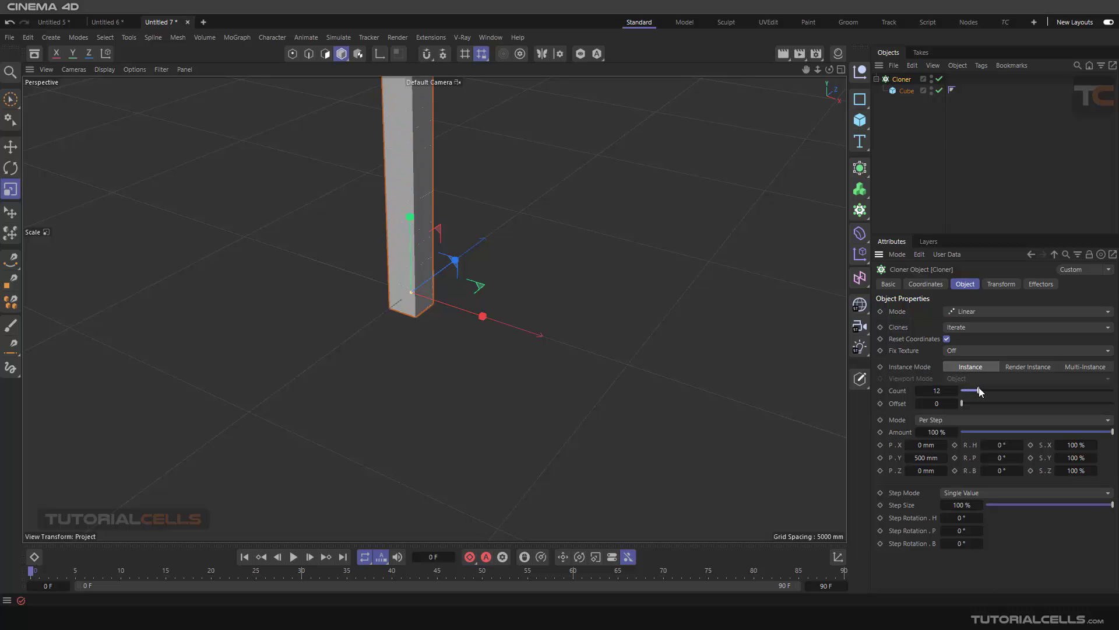
double_click(926, 458)
type("0")
key("Return")
double_click(915, 445)
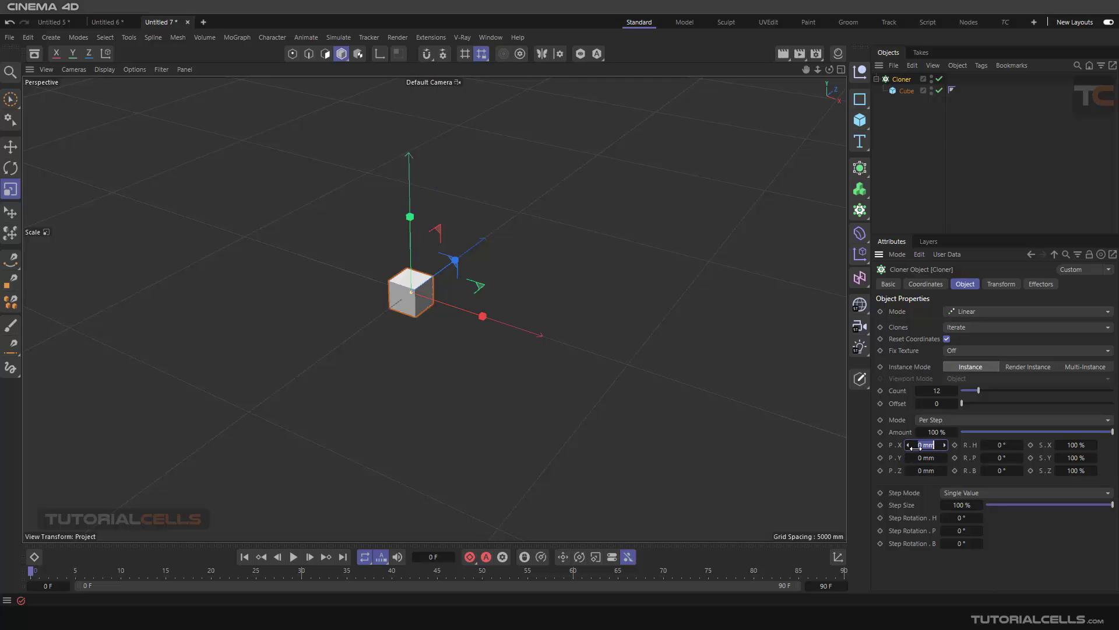
type("500")
key("Return")
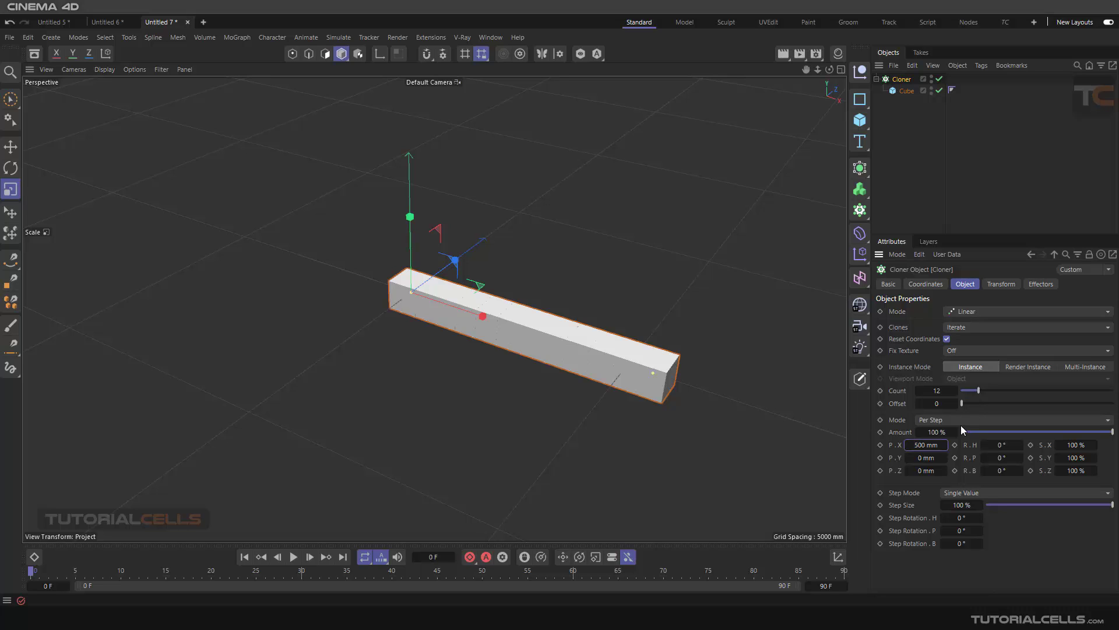
Widen clone spacing to 757 mm and raise Count to 28, viewing the whole row.
left_click_drag(918, 441, 967, 441)
middle_click_drag(565, 345, 221, 239, "alt")
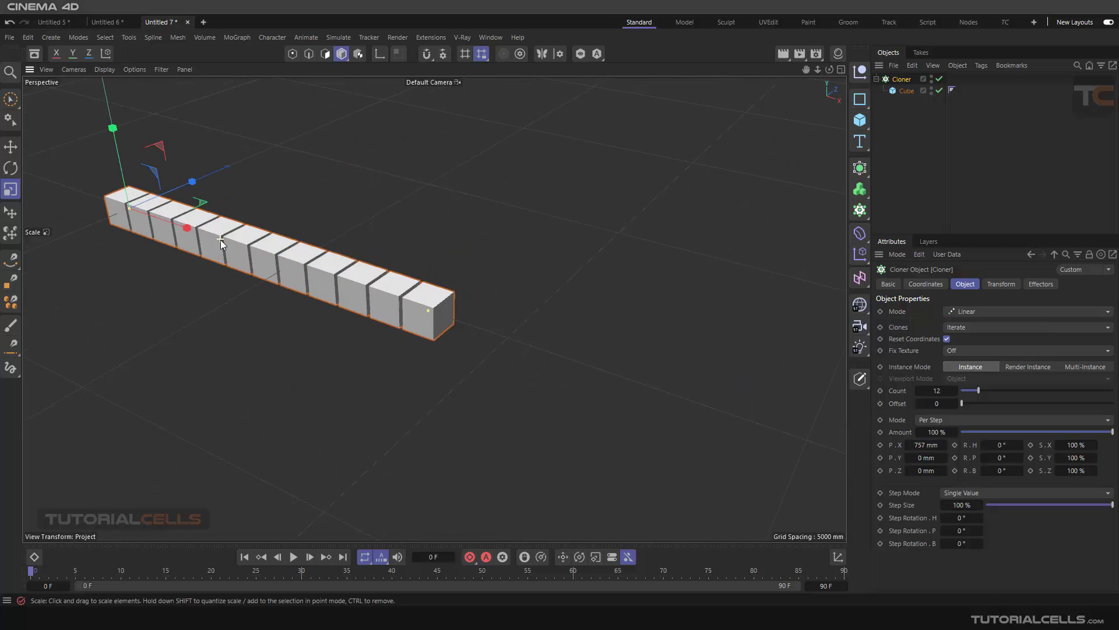
scroll(262, 262, "down", 3)
scroll(409, 329, "up", 4)
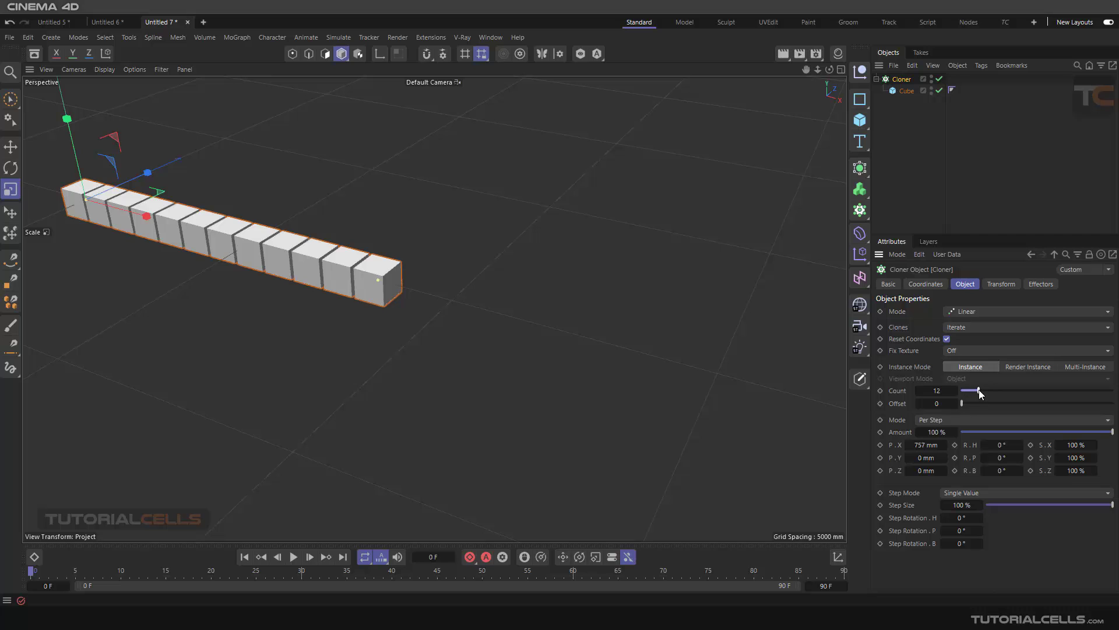
left_click_drag(979, 390, 999, 390)
scroll(444, 358, "down", 5)
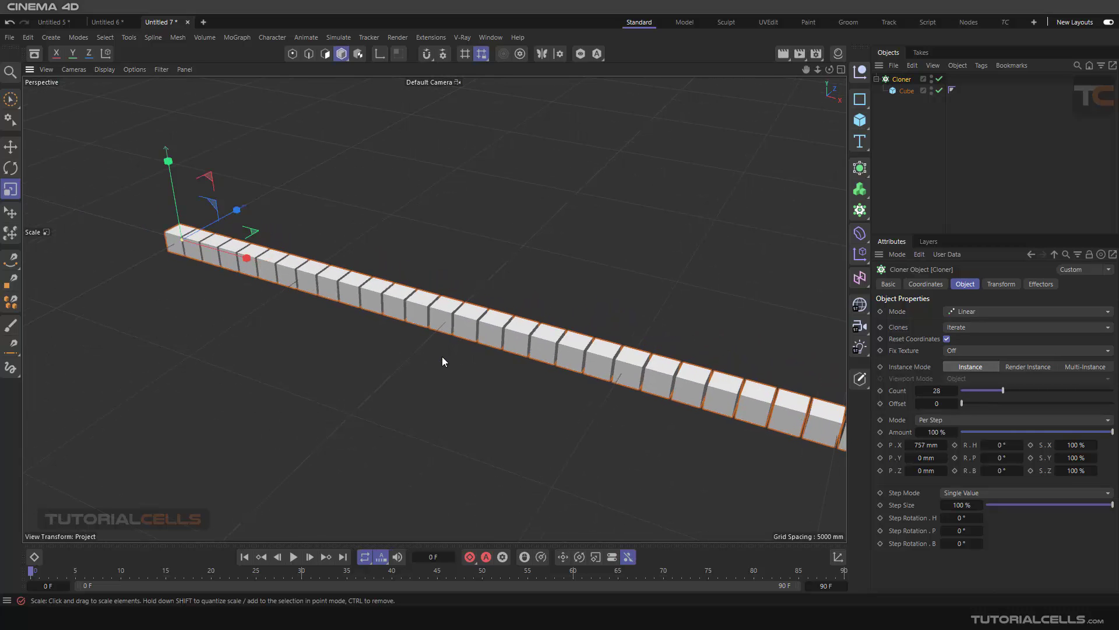
scroll(431, 367, "down", 2)
left_click_drag(429, 368, 457, 341, "alt")
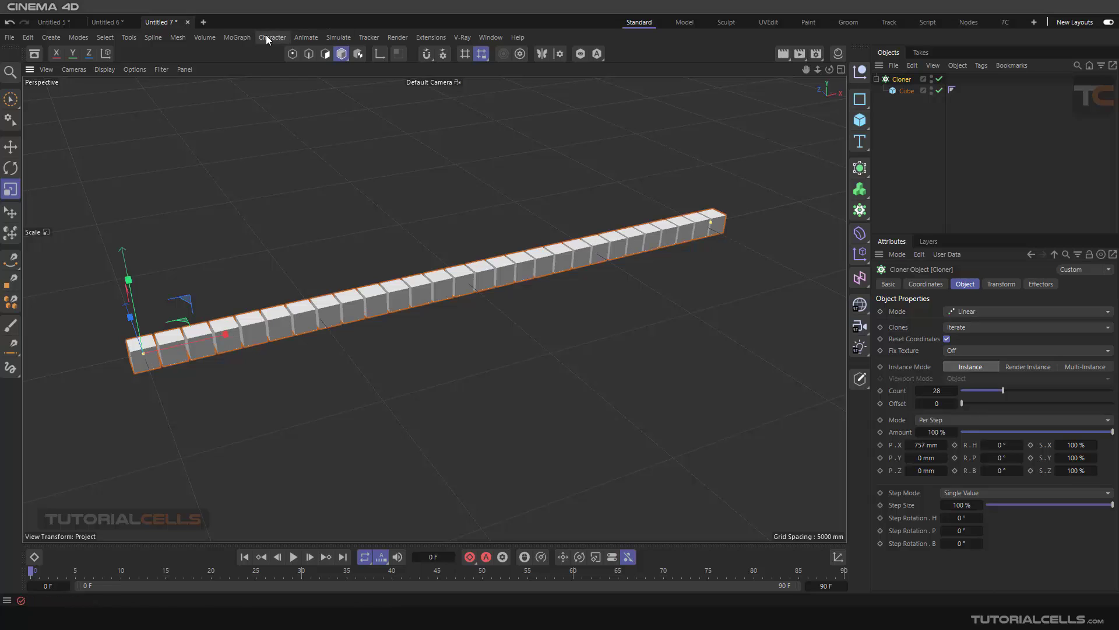
Add a Step effector to the cloner and uncheck its Scale parameter.
left_click(233, 36)
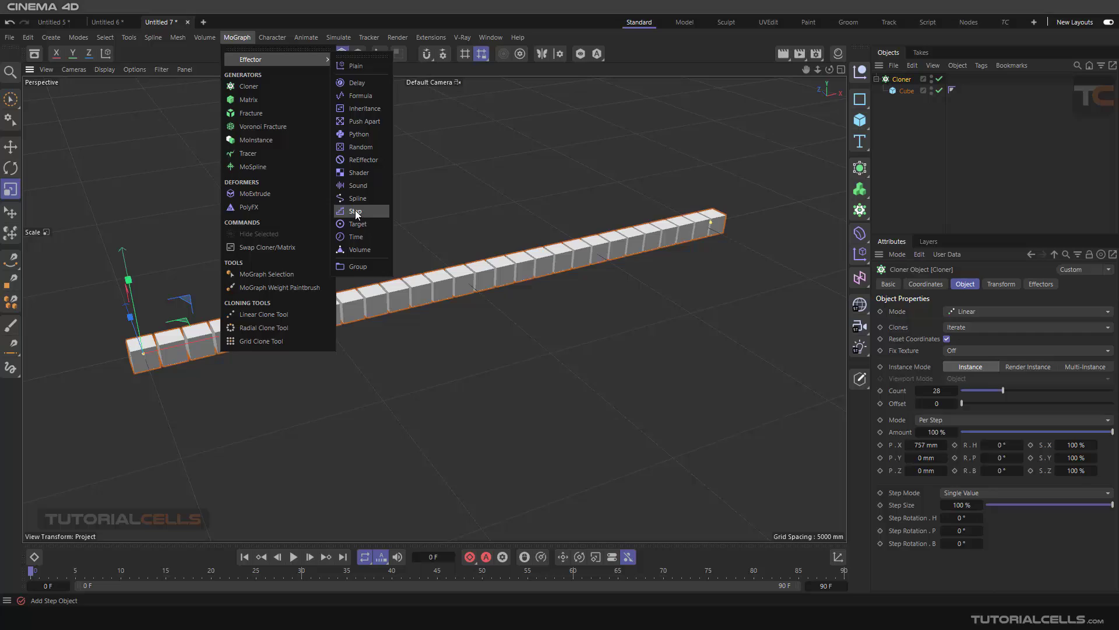
left_click(355, 211)
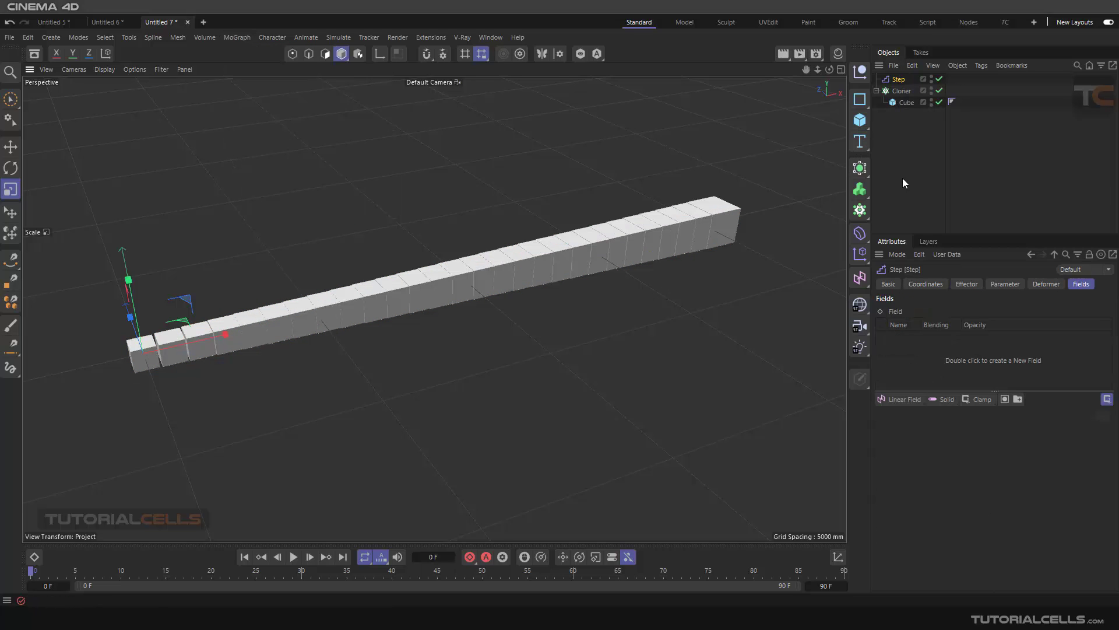
left_click(965, 283)
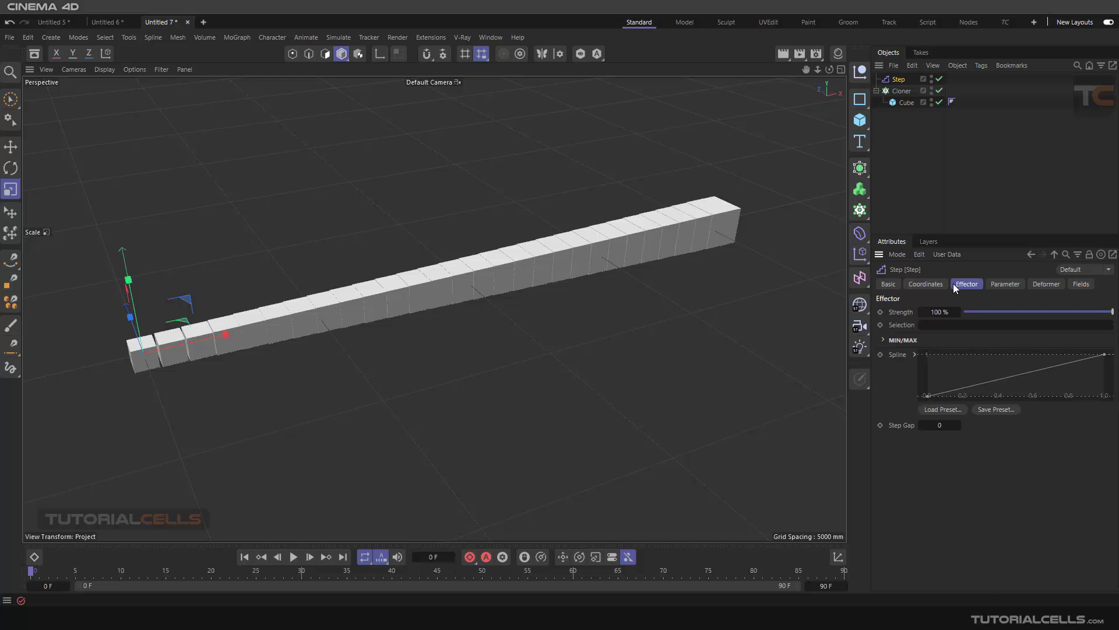
left_click(998, 285)
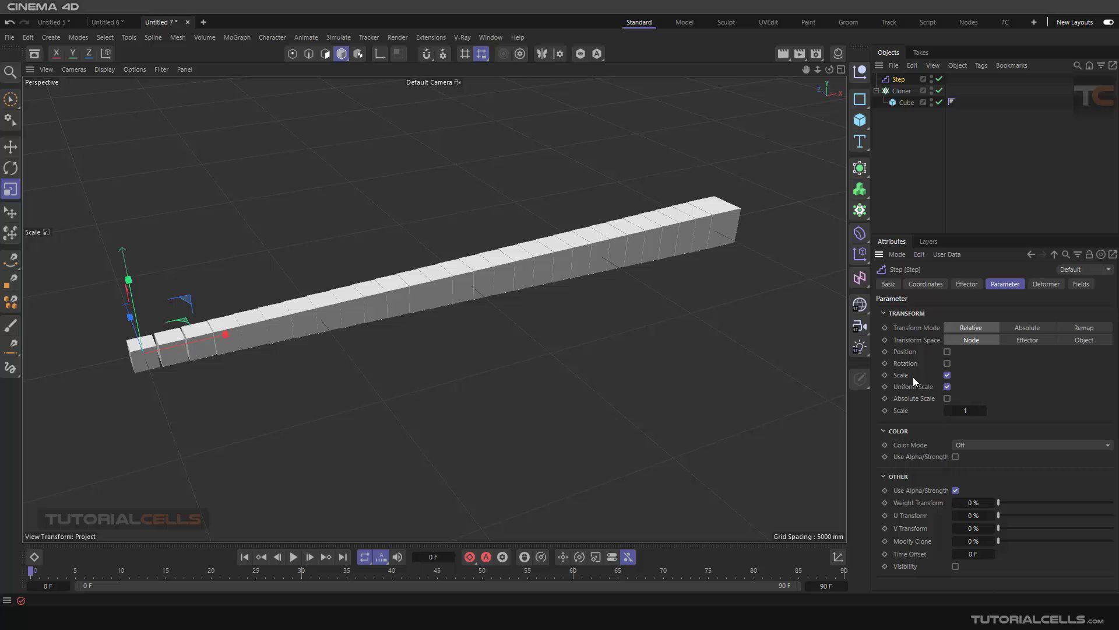
left_click(946, 376)
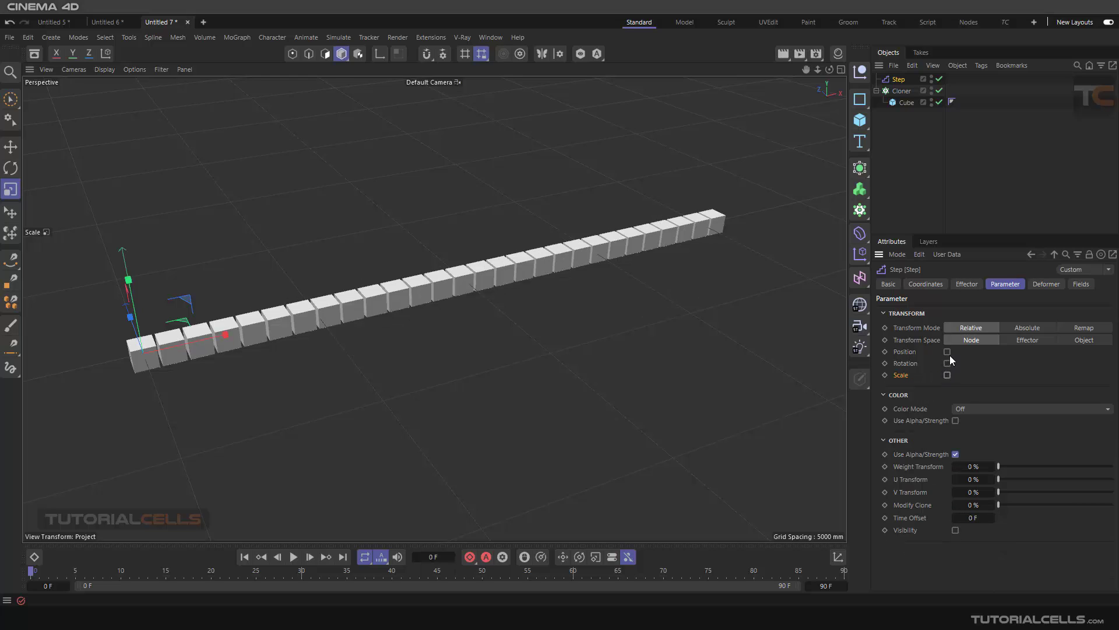
Enable Position on the Step effector and set its P.Y offset to 3251 mm.
left_click(949, 354)
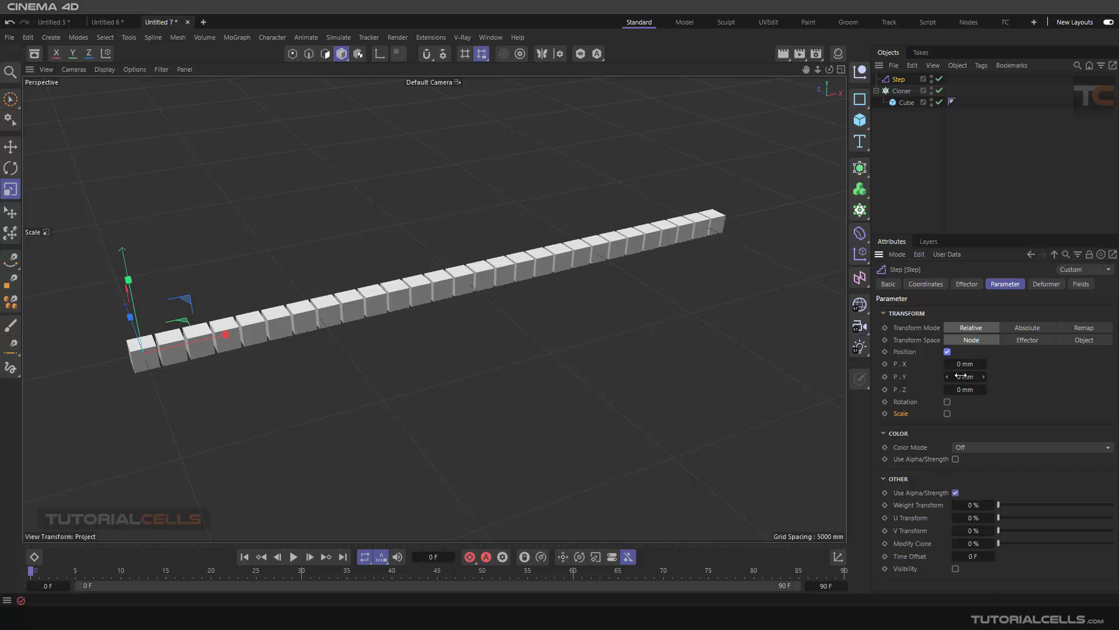
left_click(963, 376)
type("500")
key("Return")
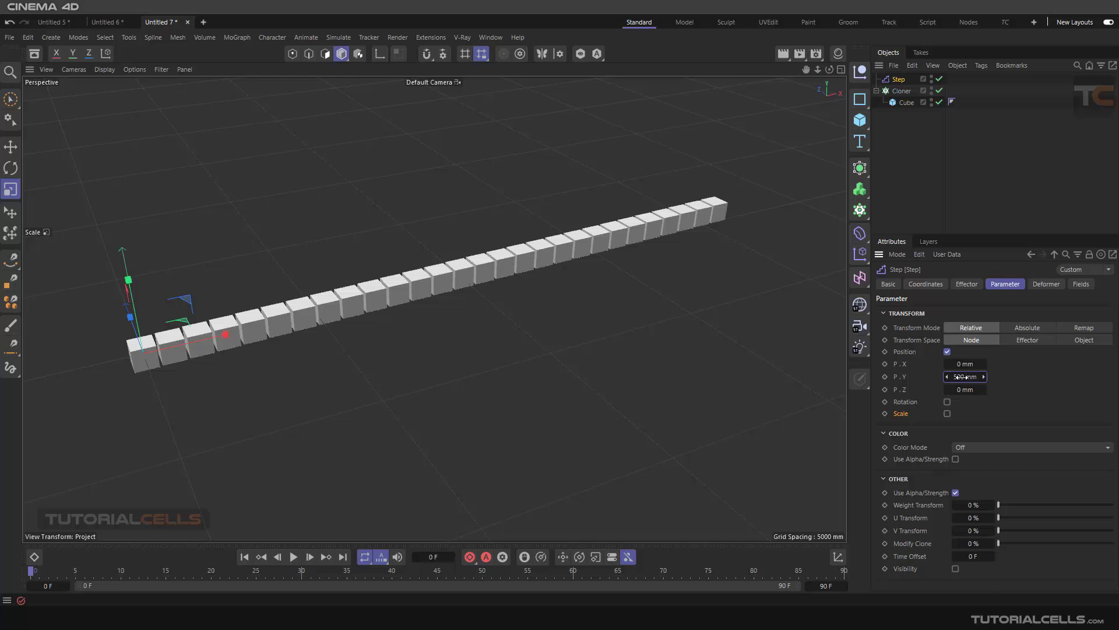
left_click(961, 376)
type("3000")
key("Return")
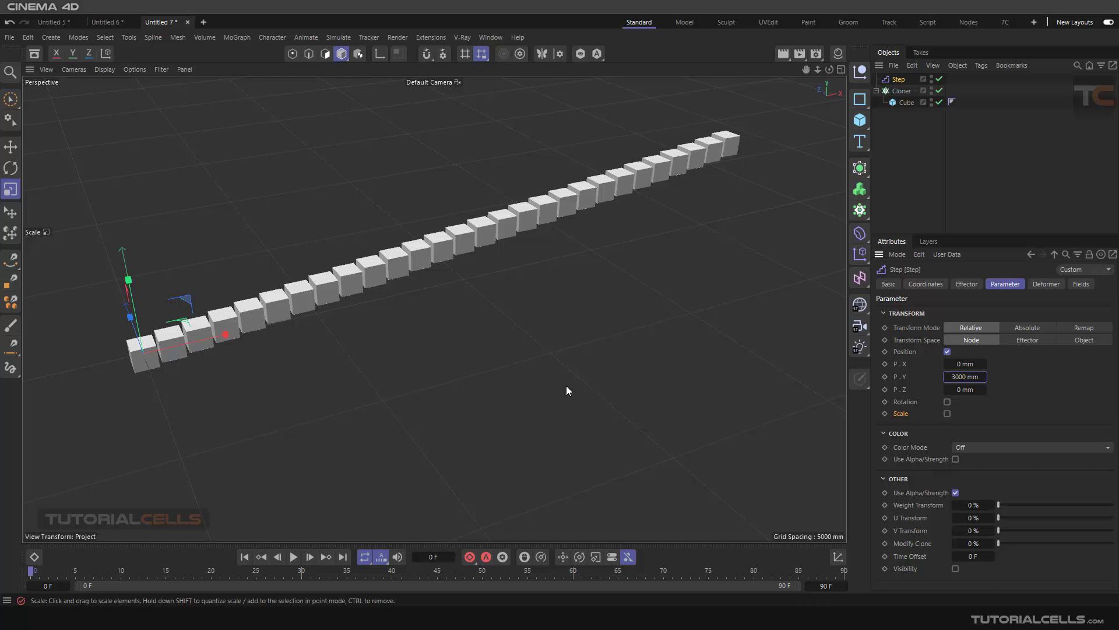
left_click_drag(956, 377, 883, 377)
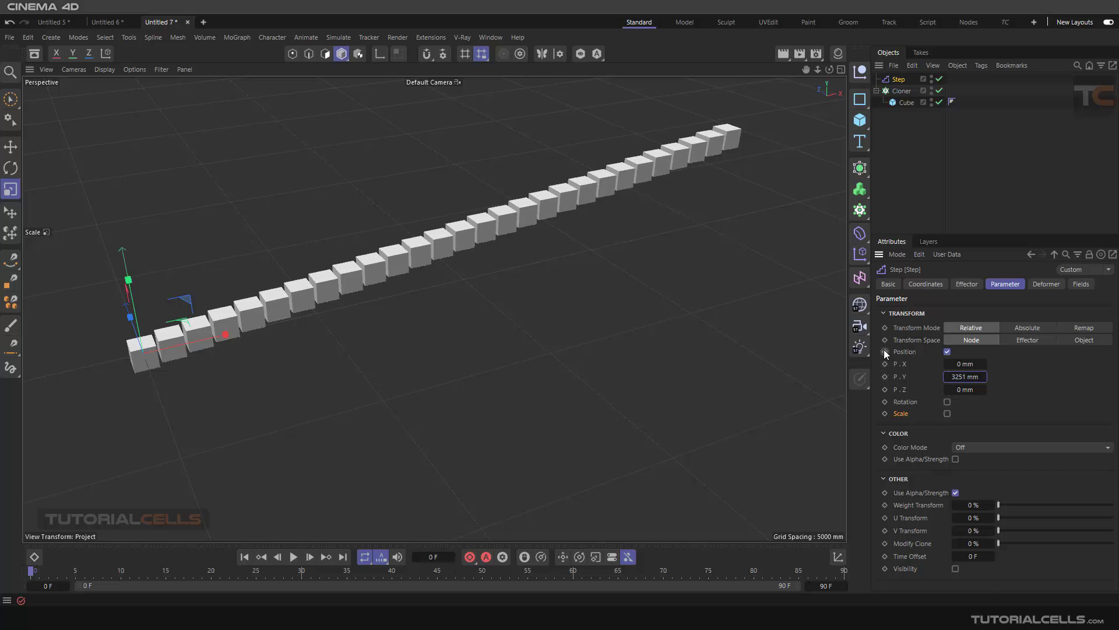
Reshape the Step effector's spline curve by dragging and adding points.
left_click(969, 285)
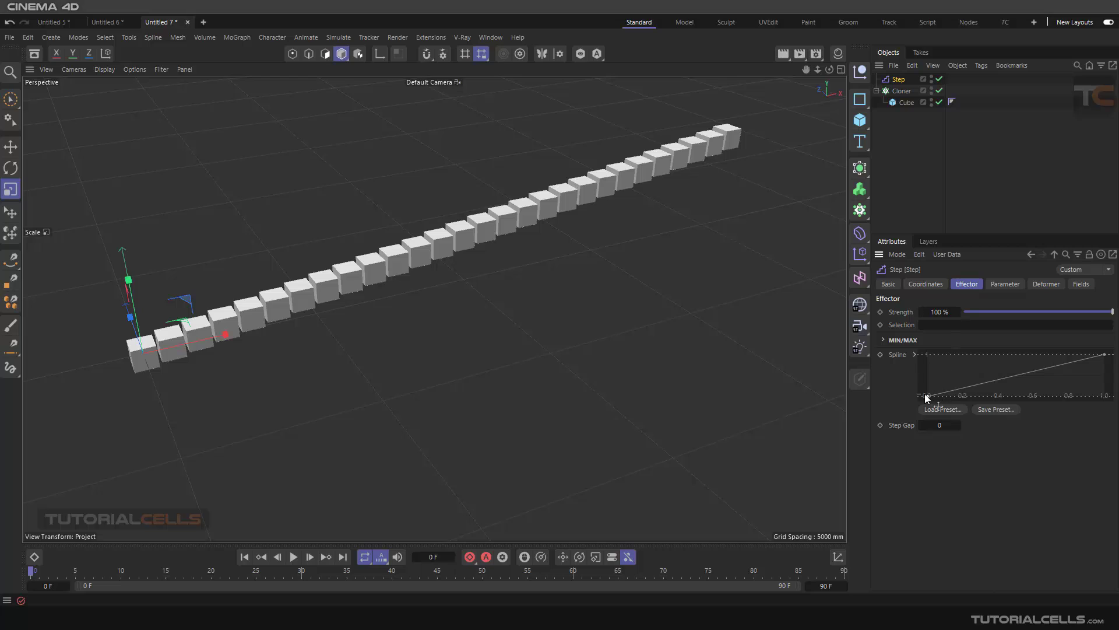
left_click_drag(938, 394, 942, 389)
left_click_drag(967, 387, 1043, 389)
Apply the Square spline preset, then switch back to the Linear preset.
right_click(1027, 370)
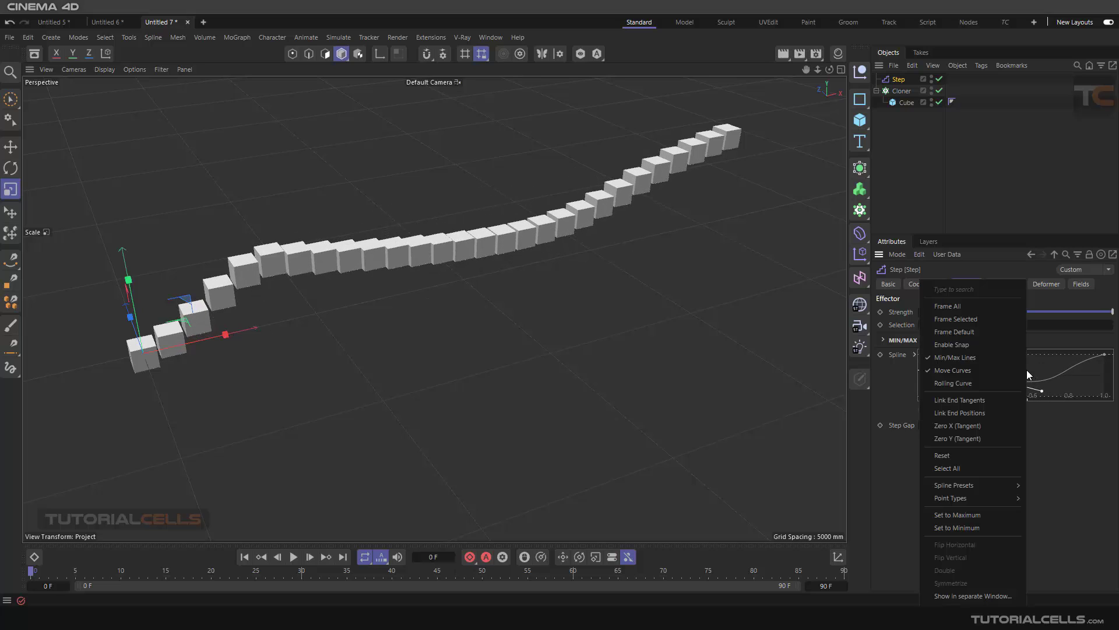
mouse_move(989, 486)
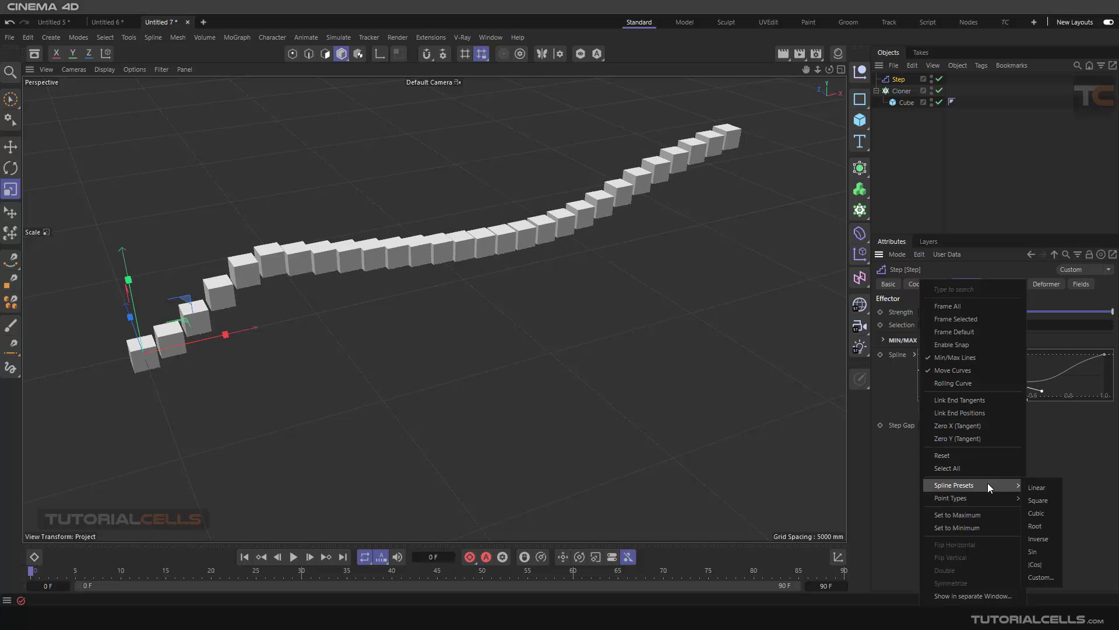
left_click(1036, 499)
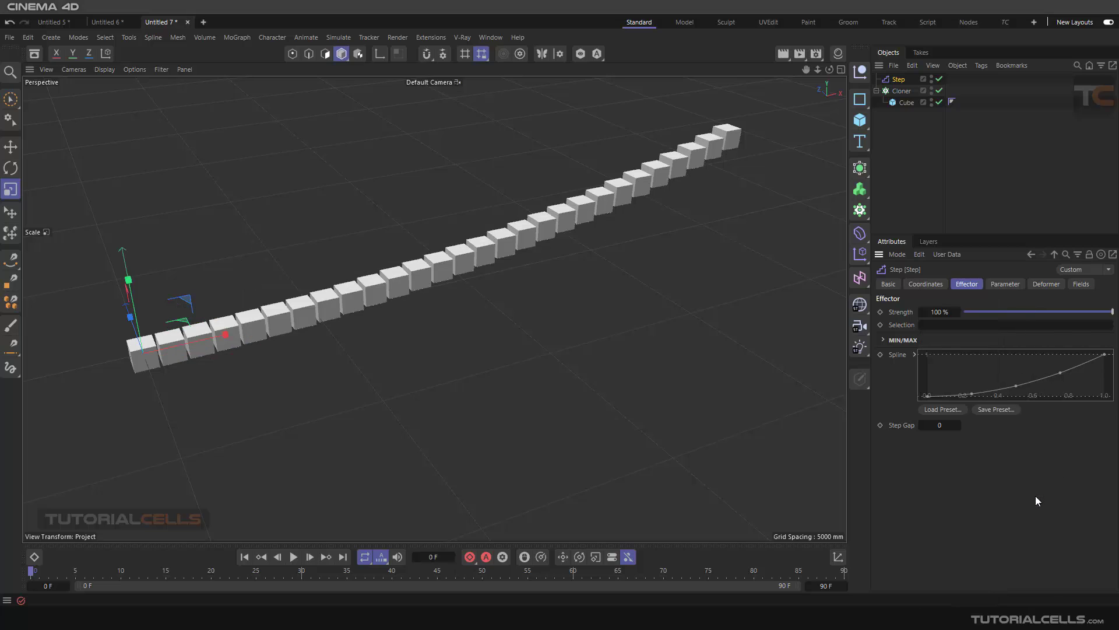
right_click(989, 370)
mouse_move(1019, 486)
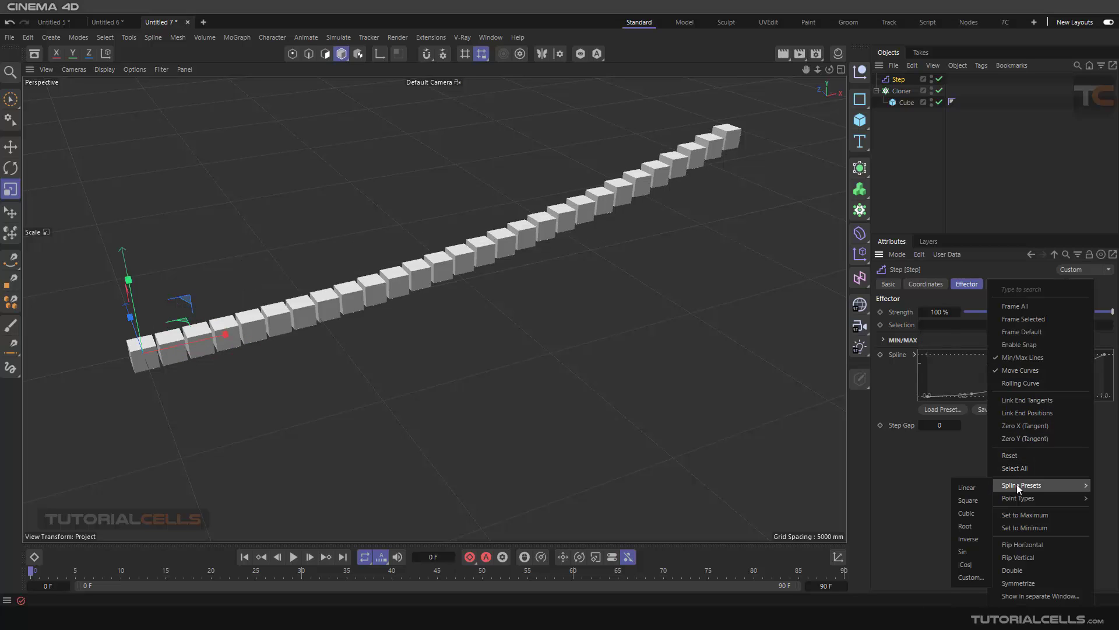
left_click(972, 488)
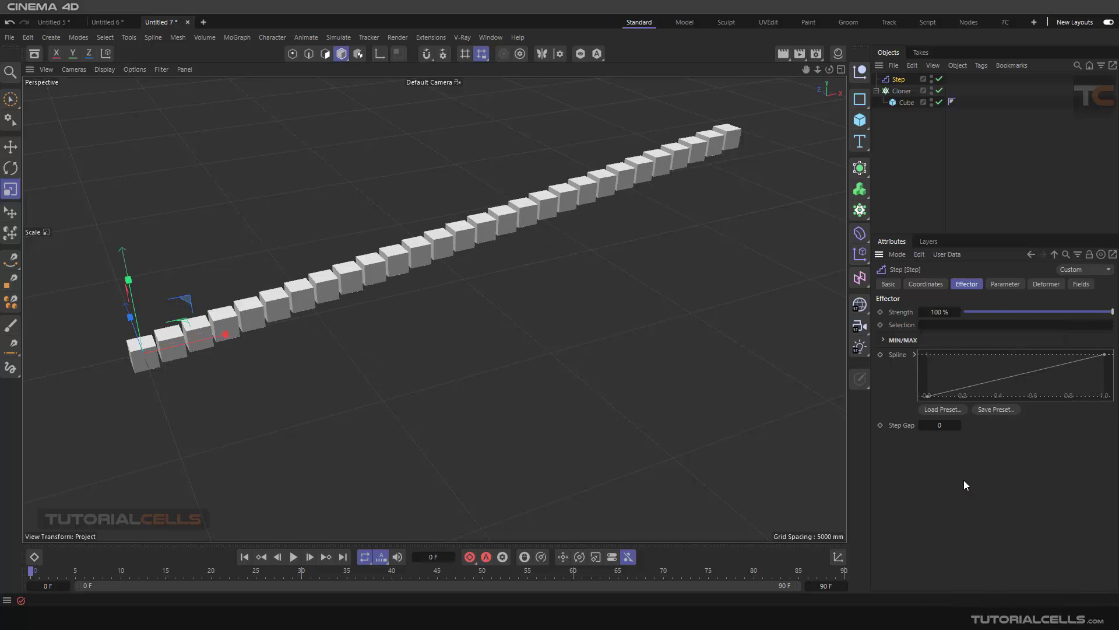
left_click(932, 426)
type("7")
key("Return")
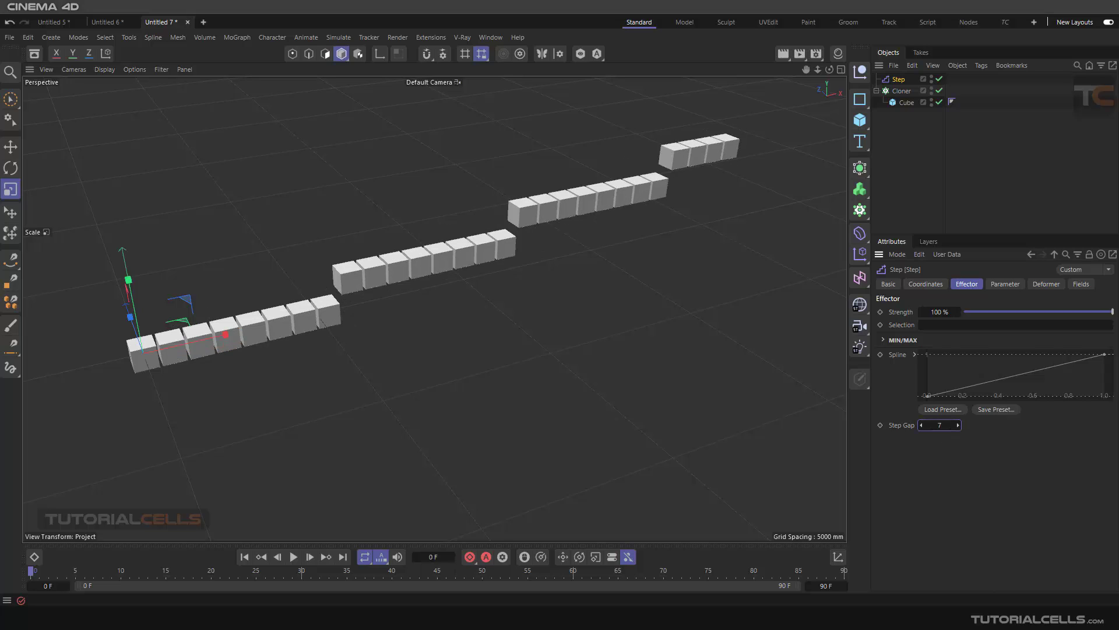
type("3")
key("Return")
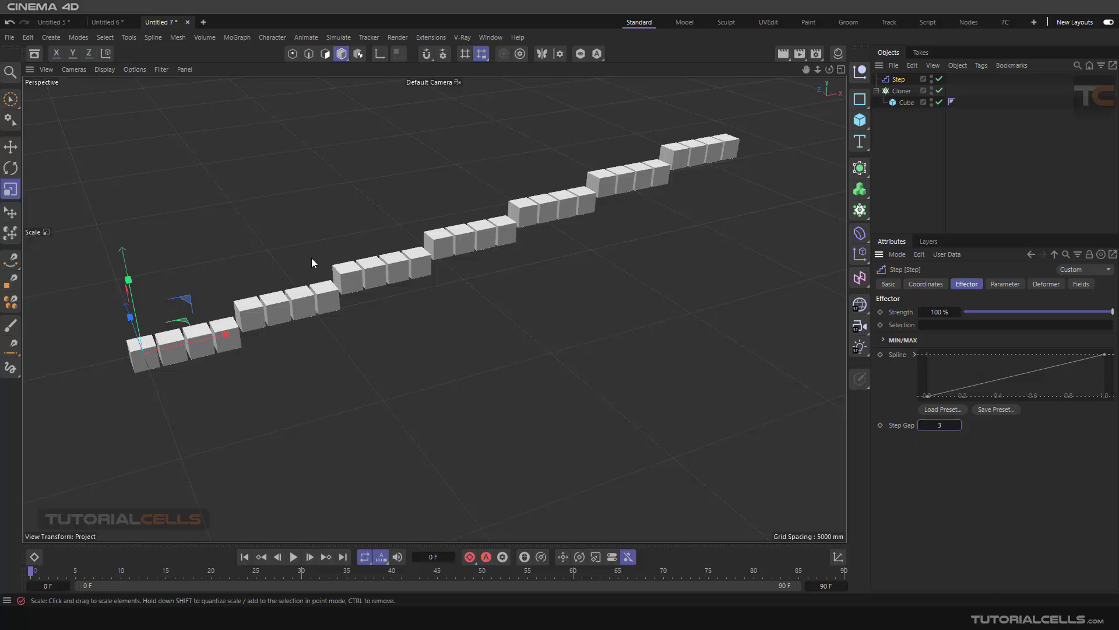
left_click(921, 428)
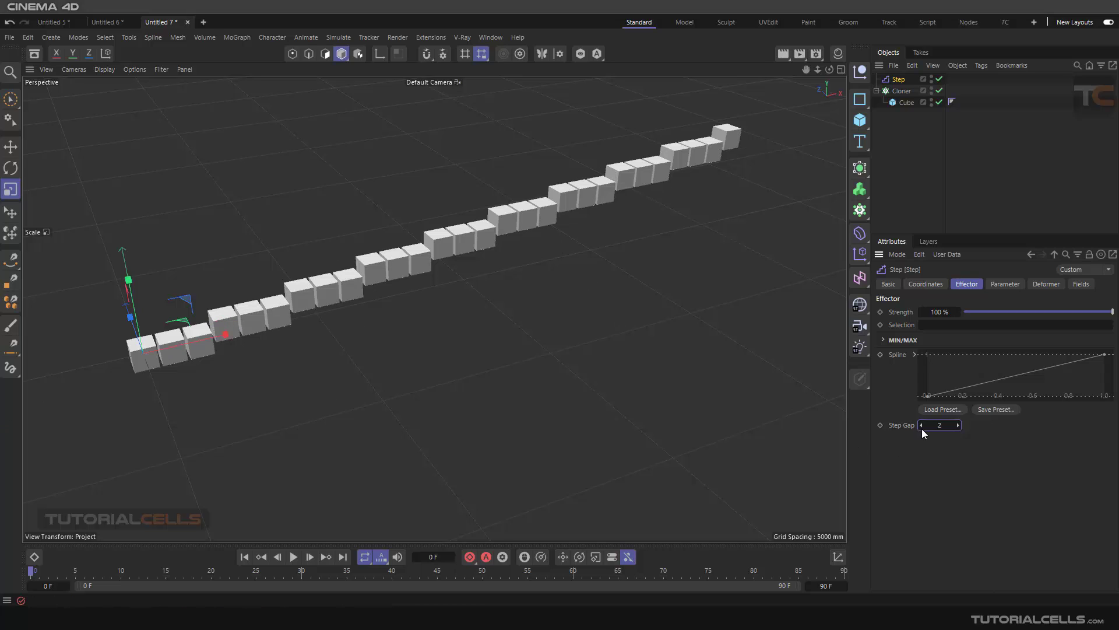
left_click(921, 425)
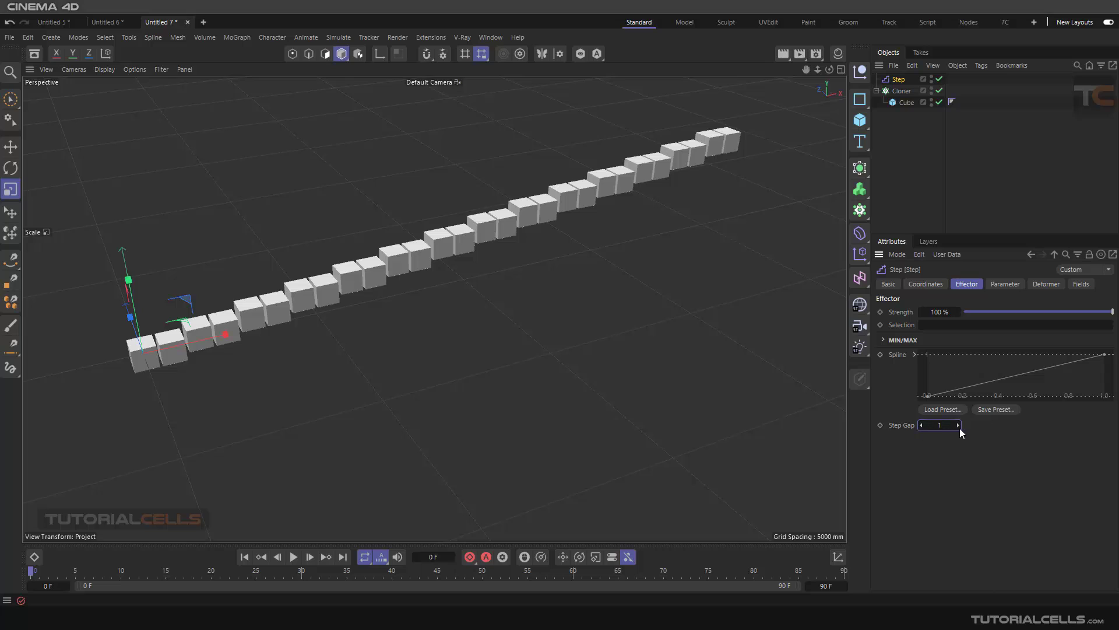
left_click(959, 426)
left_click(959, 426)
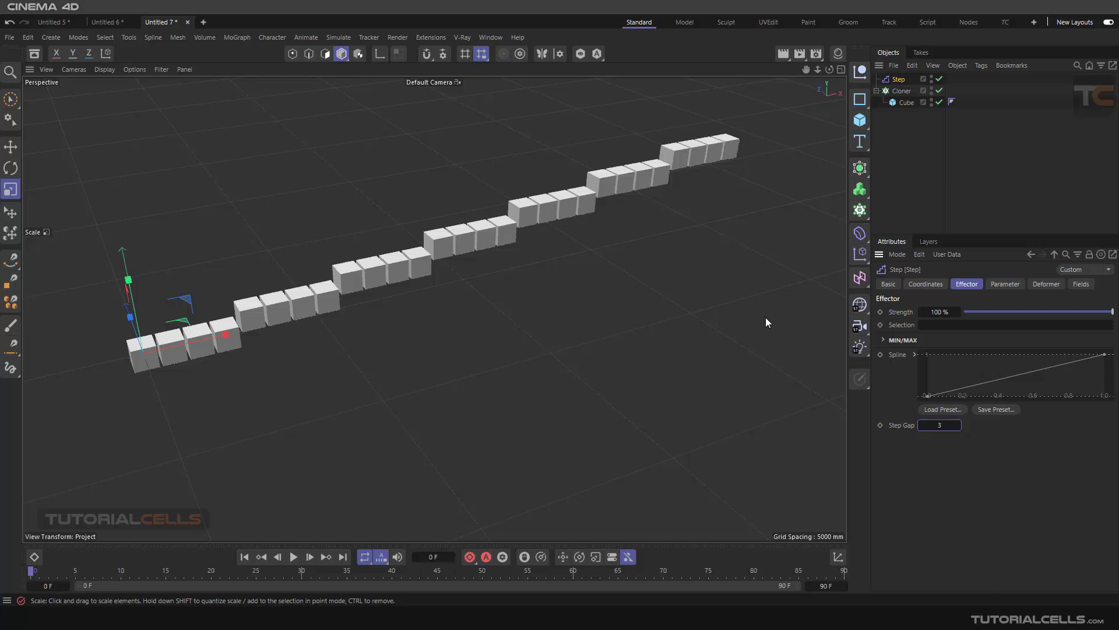
left_click(946, 428)
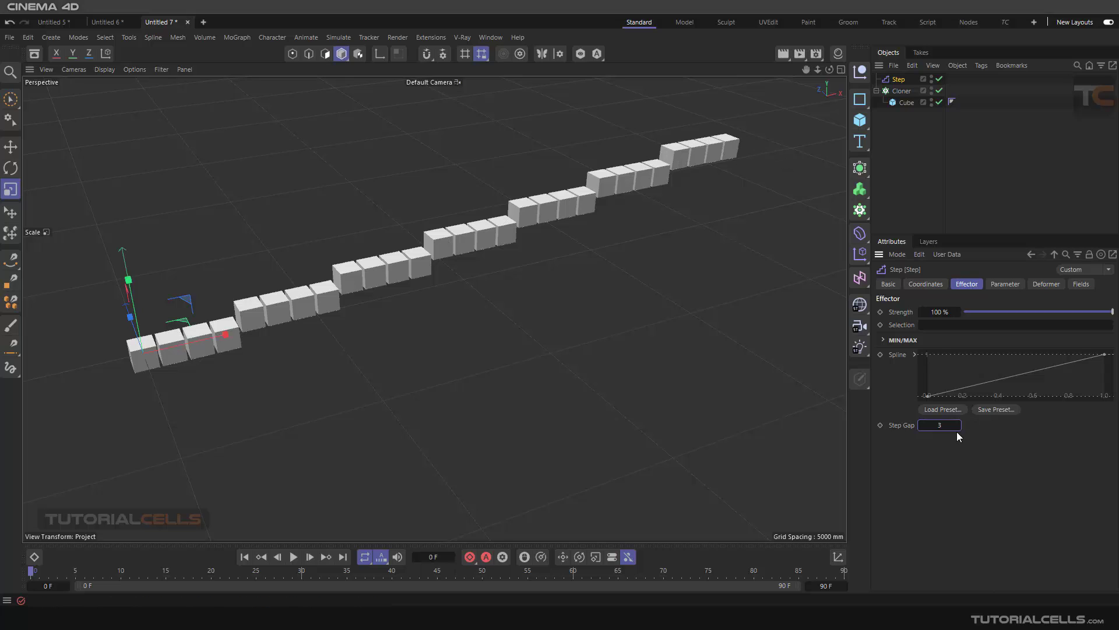
left_click_drag(930, 424, 916, 424)
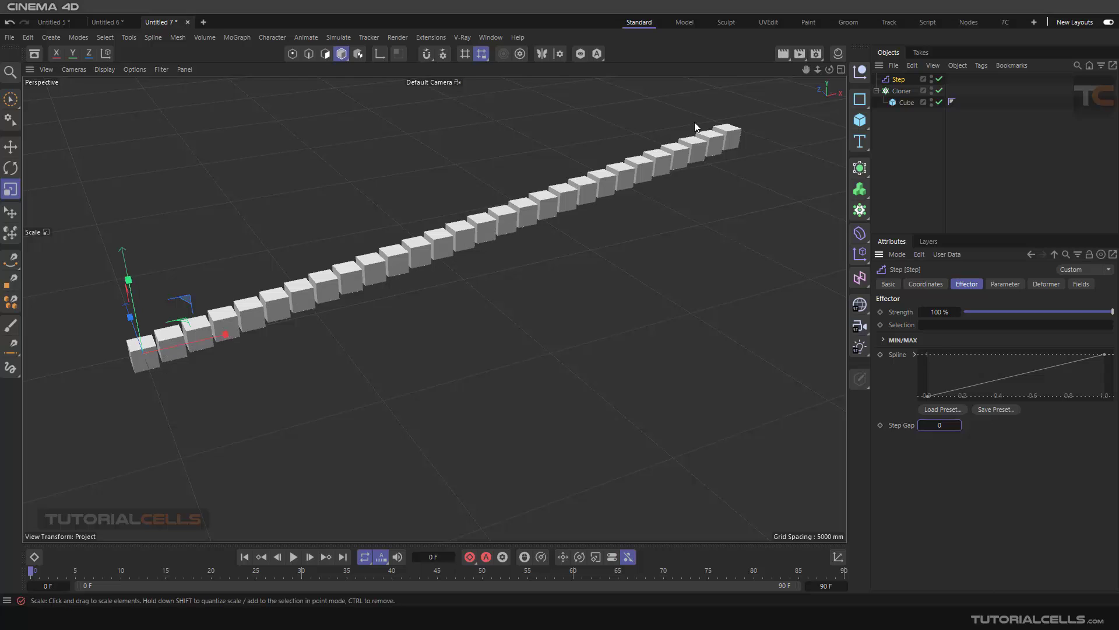
Test a 26° R.P tilt with Step effector rotation, then return cubes upright.
left_click(1005, 284)
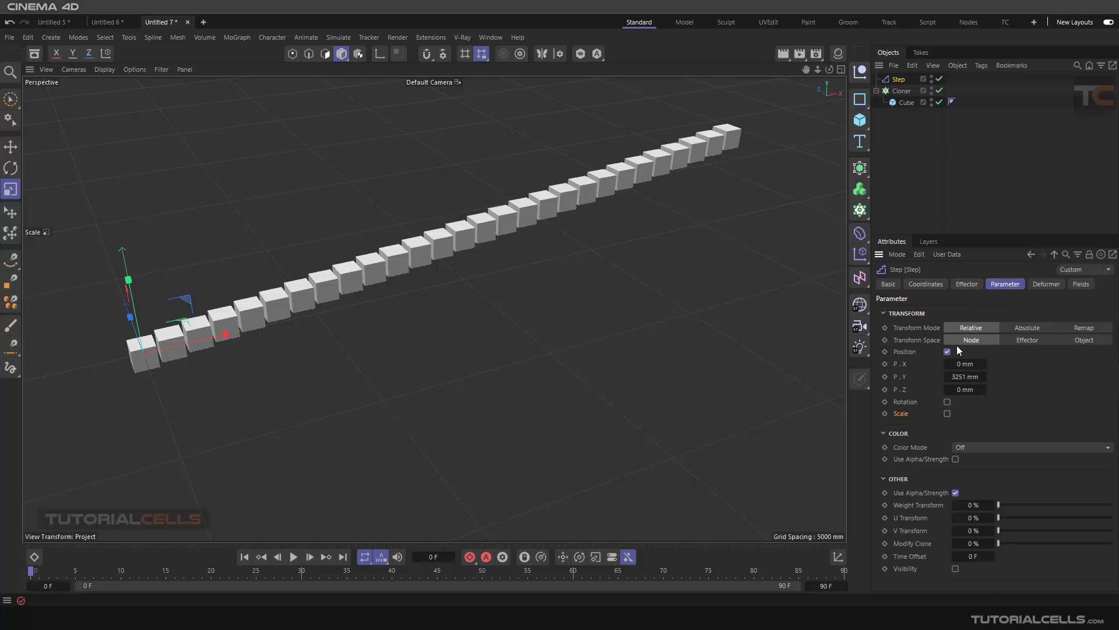
left_click(948, 402)
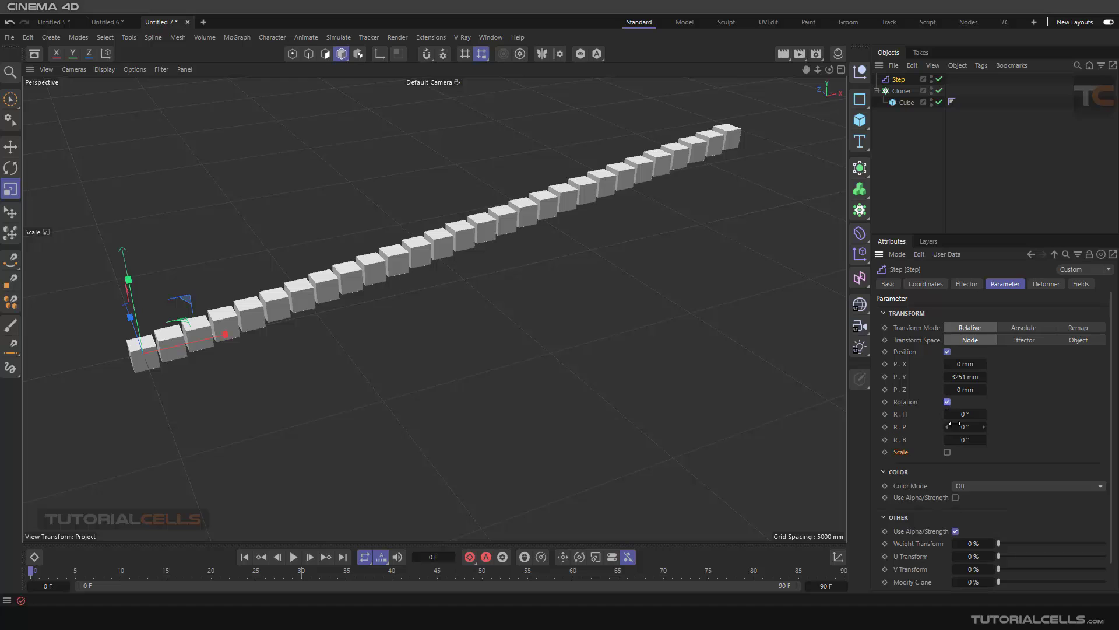
mouse_move(947, 426)
left_mouse_down()
mouse_move(982, 430)
mouse_move(971, 414)
mouse_move(982, 414)
mouse_move(950, 414)
mouse_move(983, 440)
mouse_move(1003, 439)
left_mouse_up()
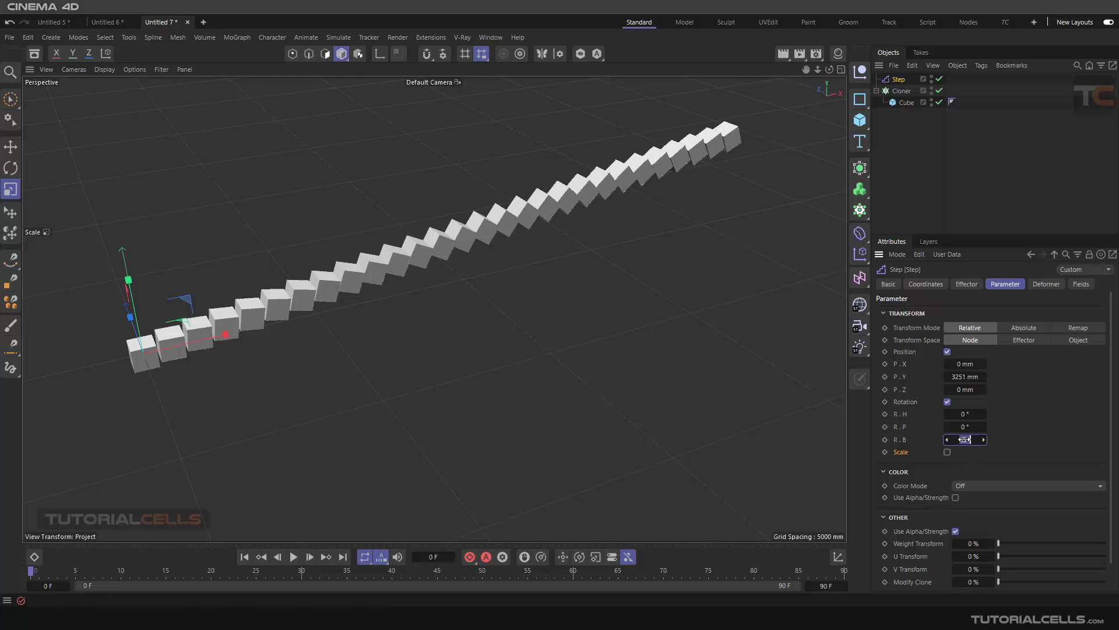
left_click_drag(964, 440, 964, 439)
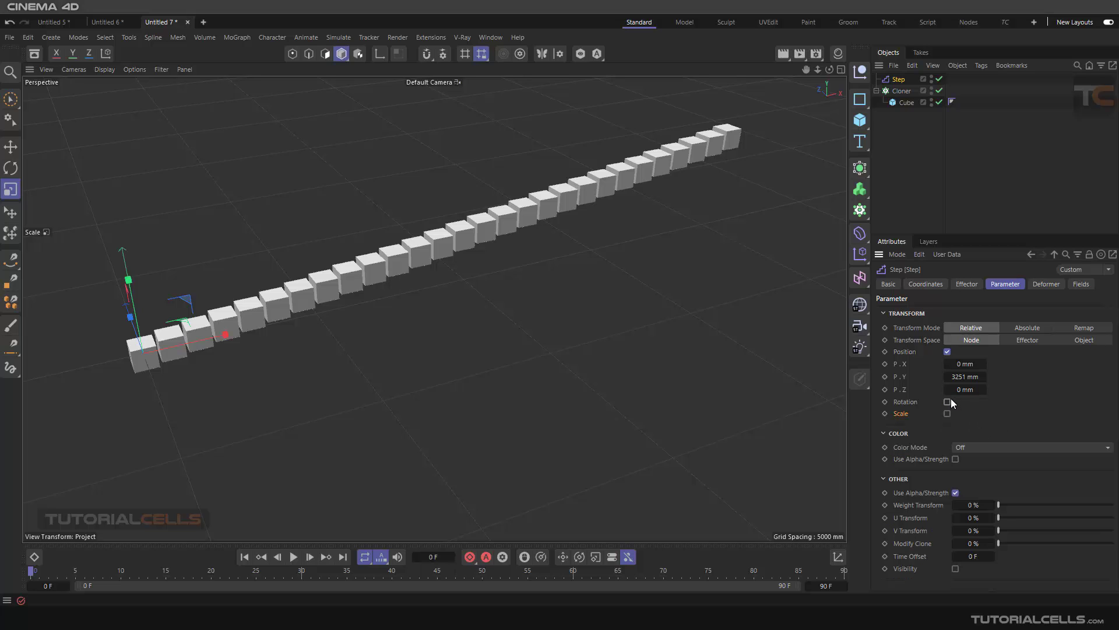
Test lower Strength and restore 100%, nudge the spline end, and recheck parameters.
left_click(966, 285)
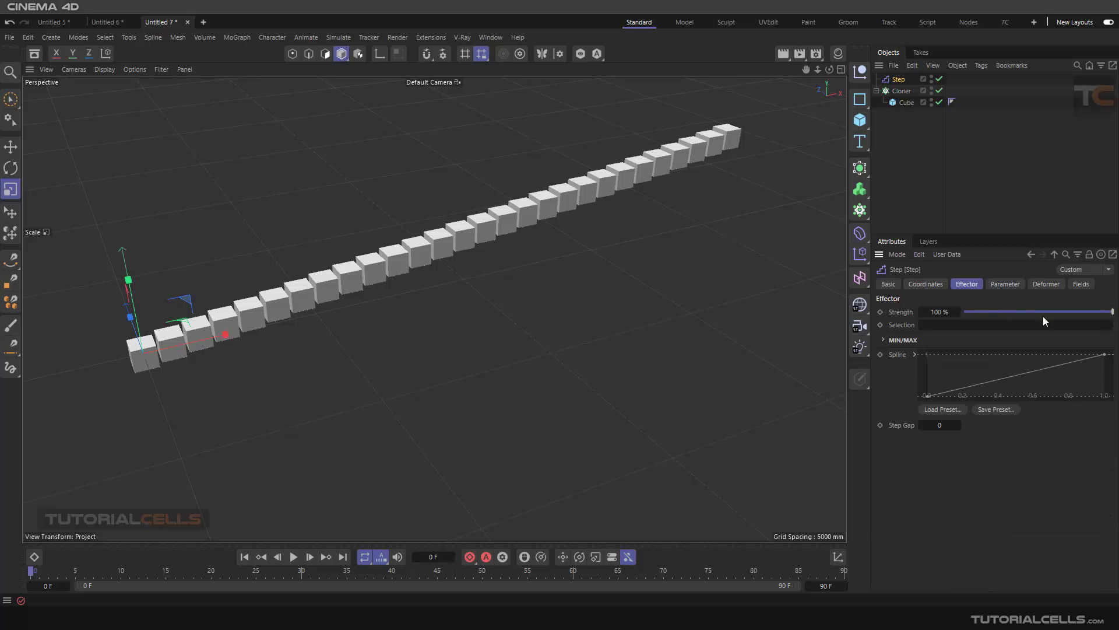
mouse_move(1096, 317)
left_mouse_down()
mouse_move(1012, 314)
mouse_move(1112, 313)
left_mouse_up()
mouse_move(1104, 354)
left_mouse_down()
mouse_move(1109, 366)
mouse_move(1105, 354)
left_mouse_up()
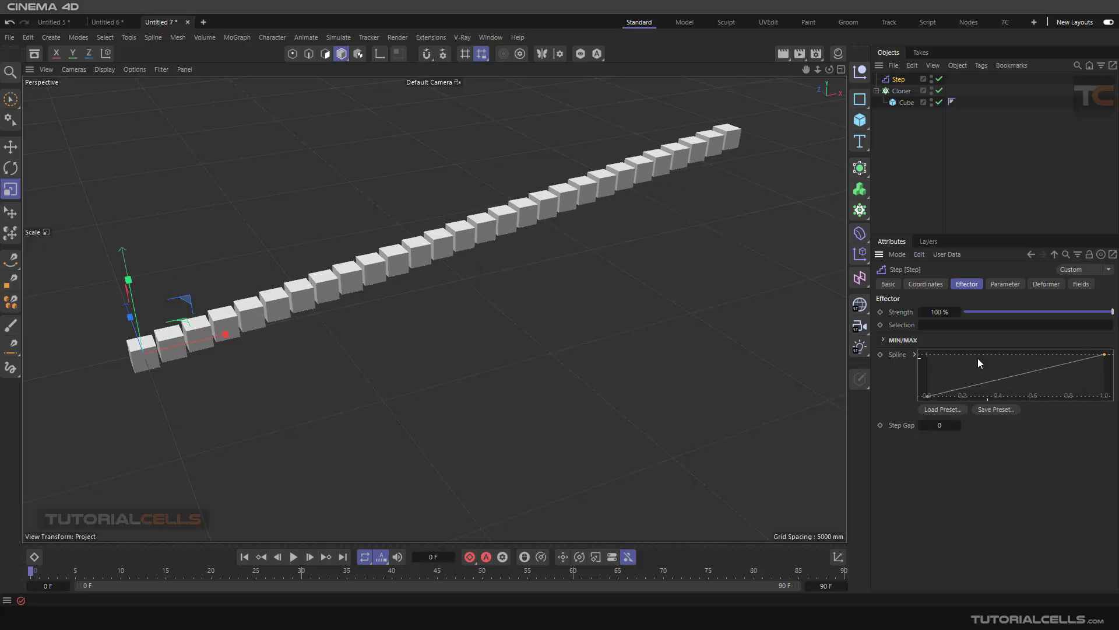
left_click(1001, 285)
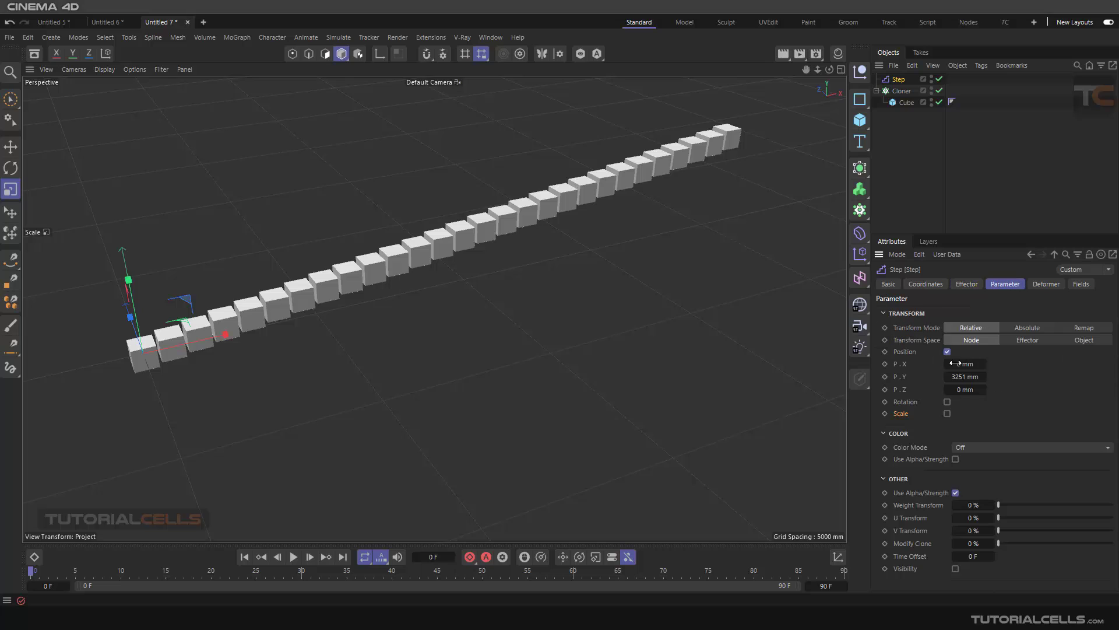
left_click(968, 285)
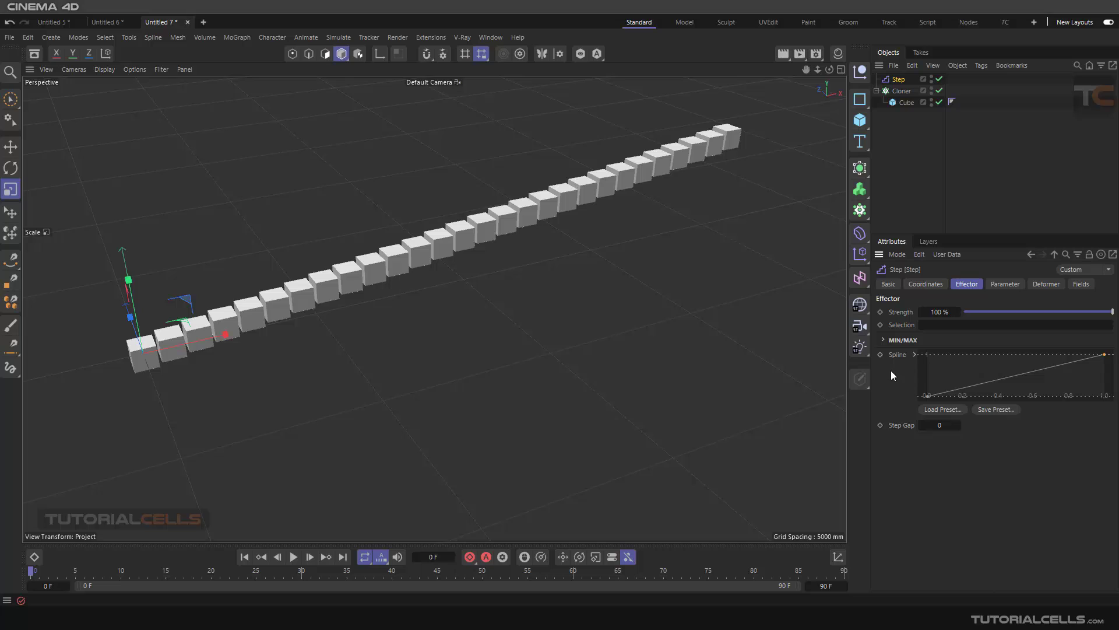
left_click(999, 284)
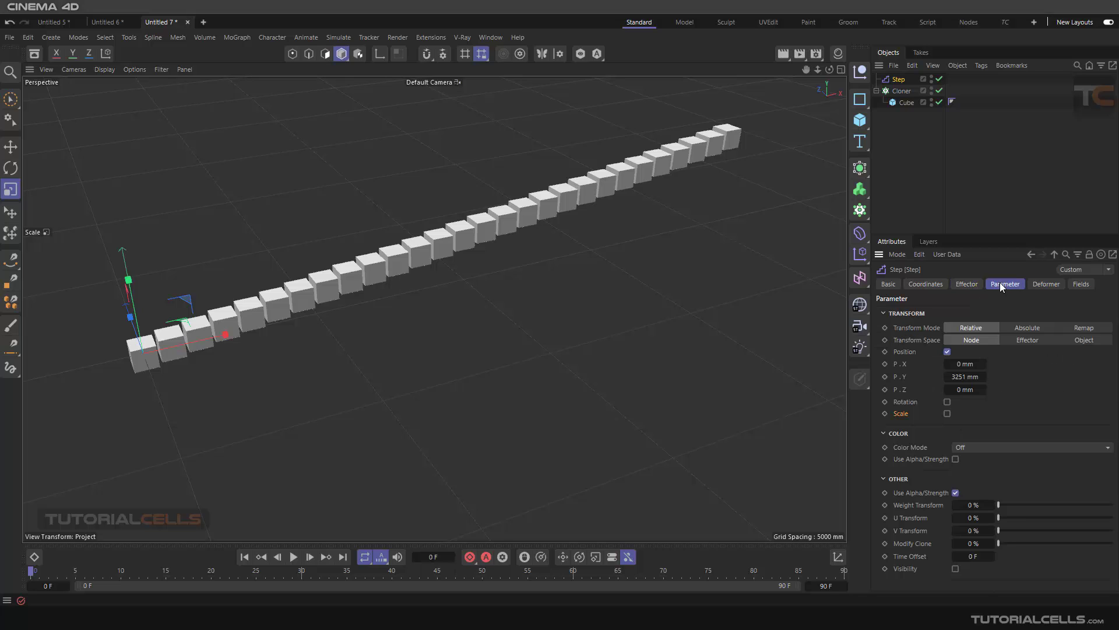
left_click(974, 284)
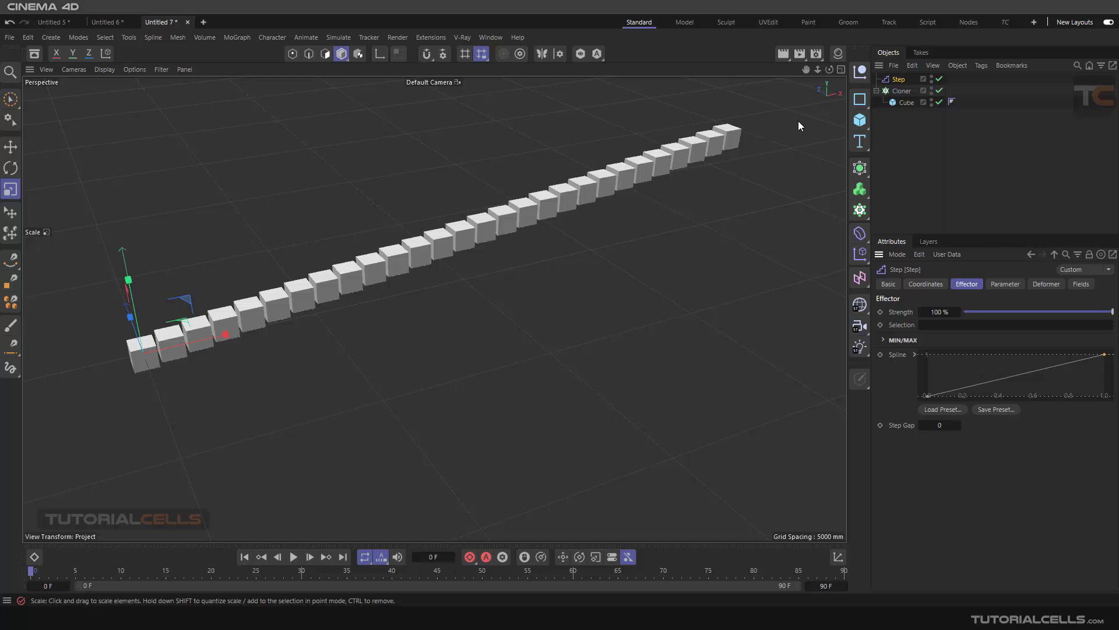
Add a Linear Field to the Step effector and move it to the row's start.
left_click(1079, 284)
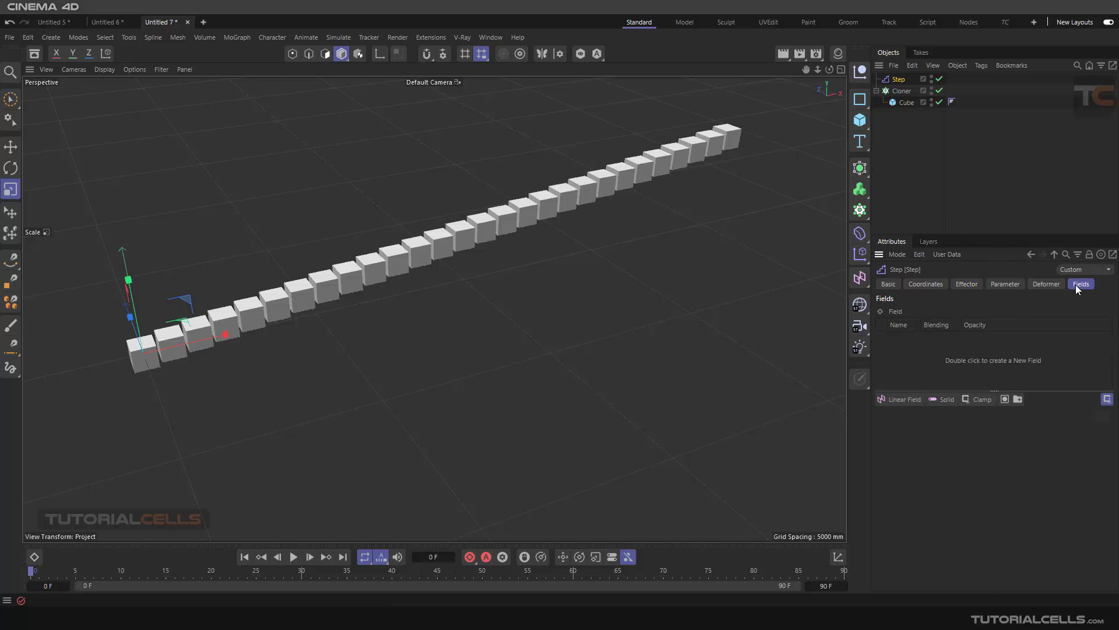
left_click(910, 400)
key("e")
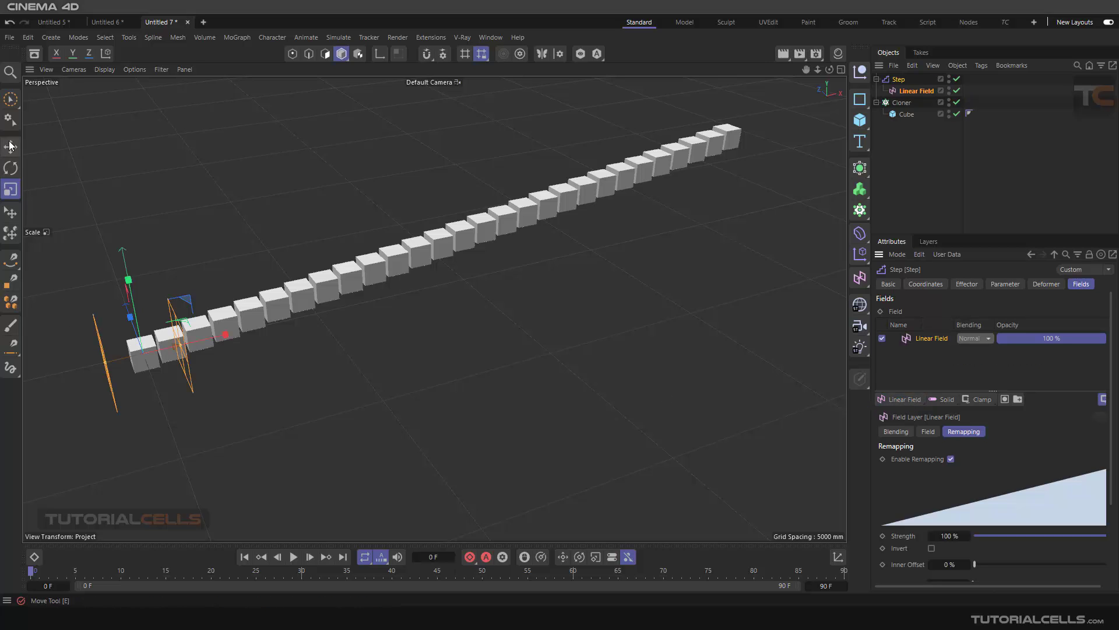
left_click_drag(216, 340, 133, 344)
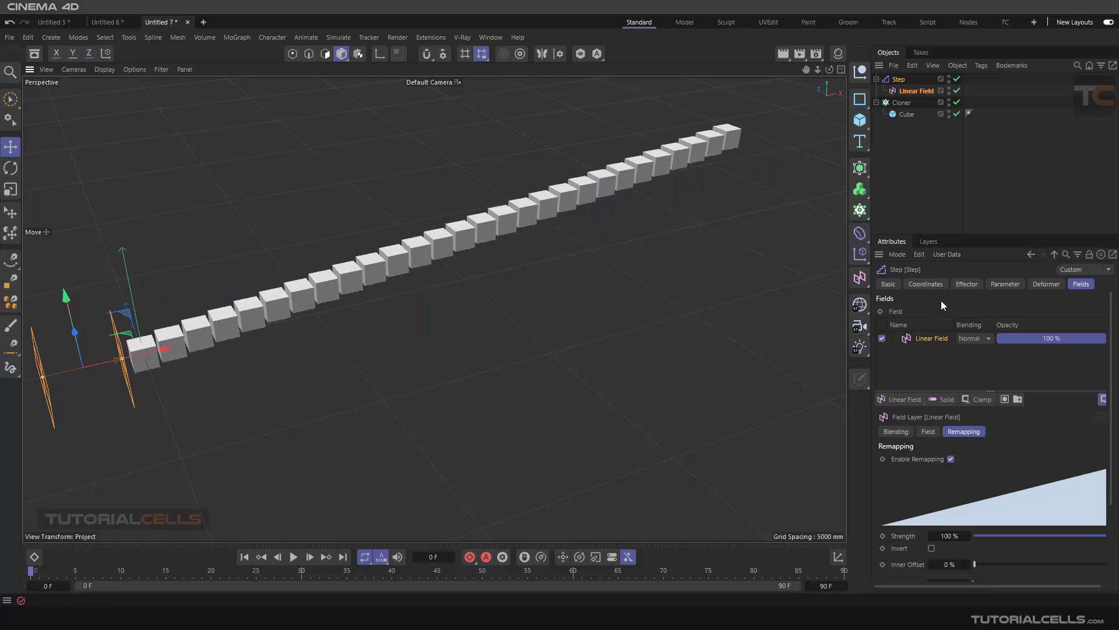